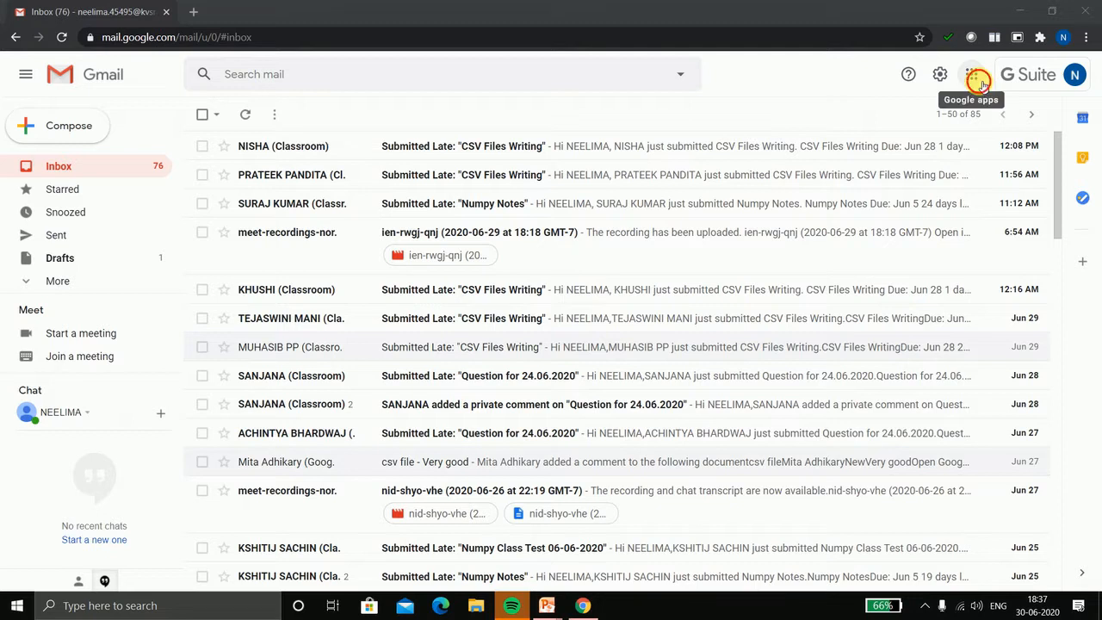
# Switch from Gmail to Google Classroom and show the classwork of the class 1442_XII C (Informatics Practices).
pyautogui.click(973, 75)
pyautogui.click(917, 227)
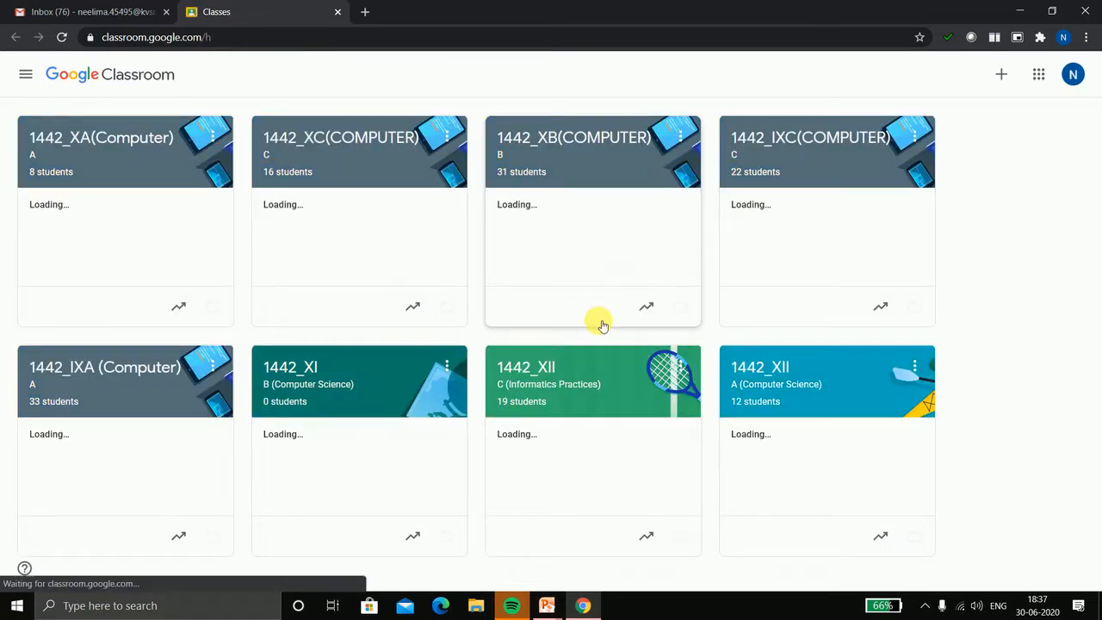
pyautogui.click(552, 391)
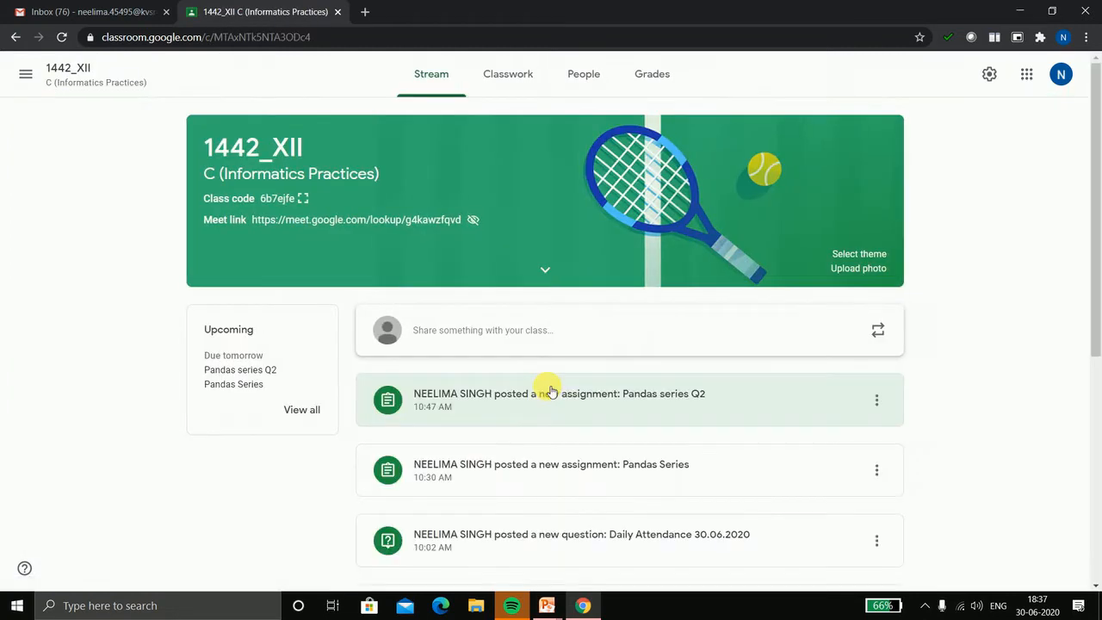
pyautogui.click(509, 76)
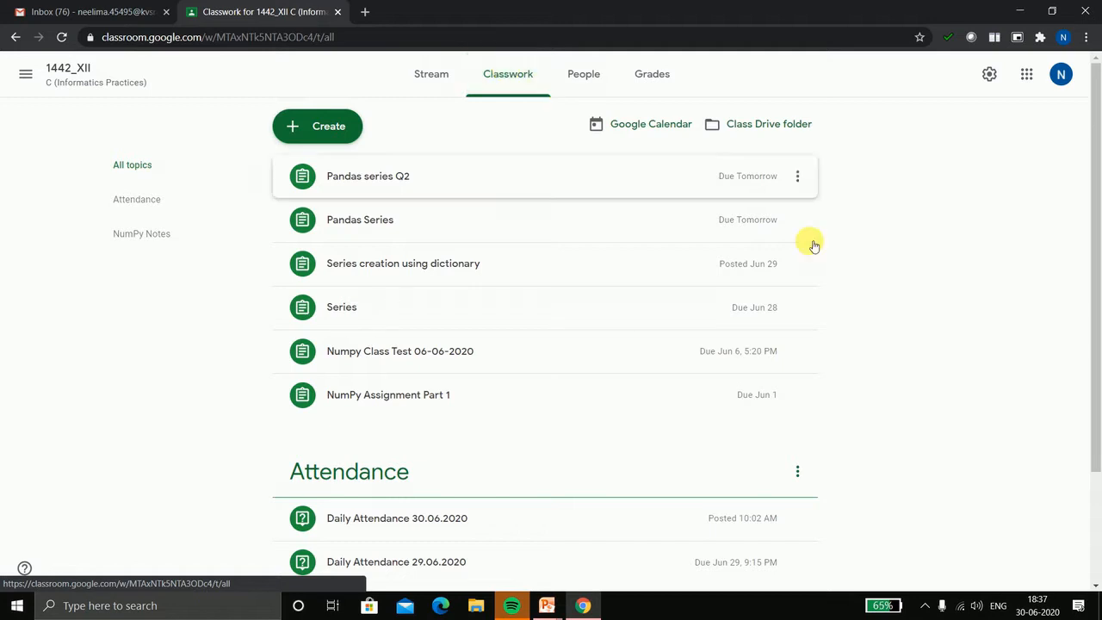
pyautogui.moveTo(1098, 301); pyautogui.dragTo(1094, 277)
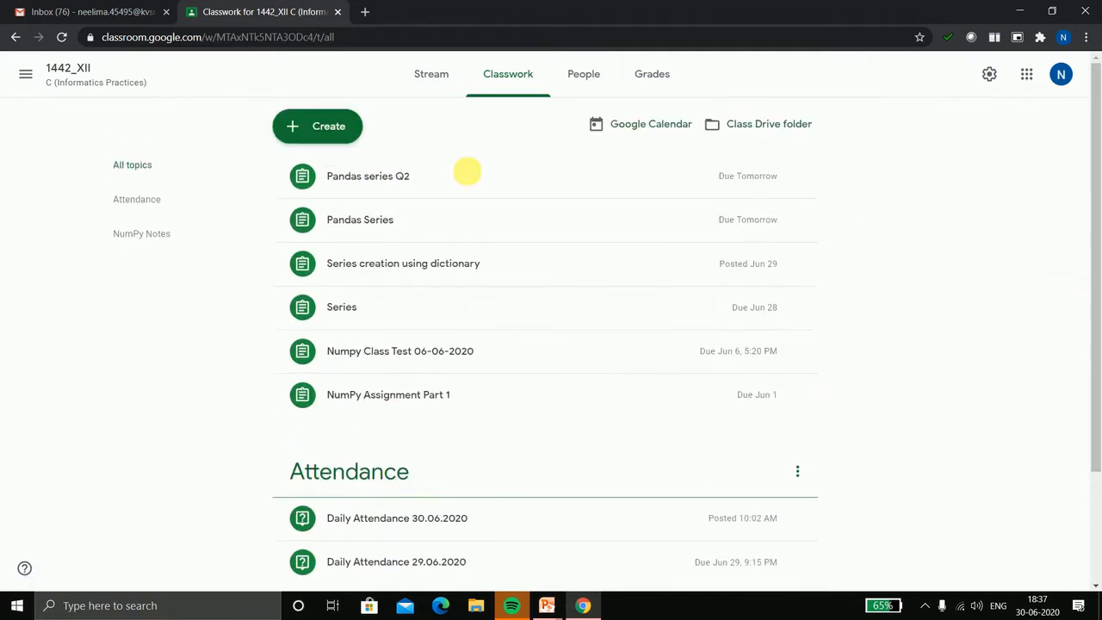
# Create a question titled "Attendance for 01.07.2020" with the instructions "Mark Yes if you are attending the class".
pyautogui.click(327, 137)
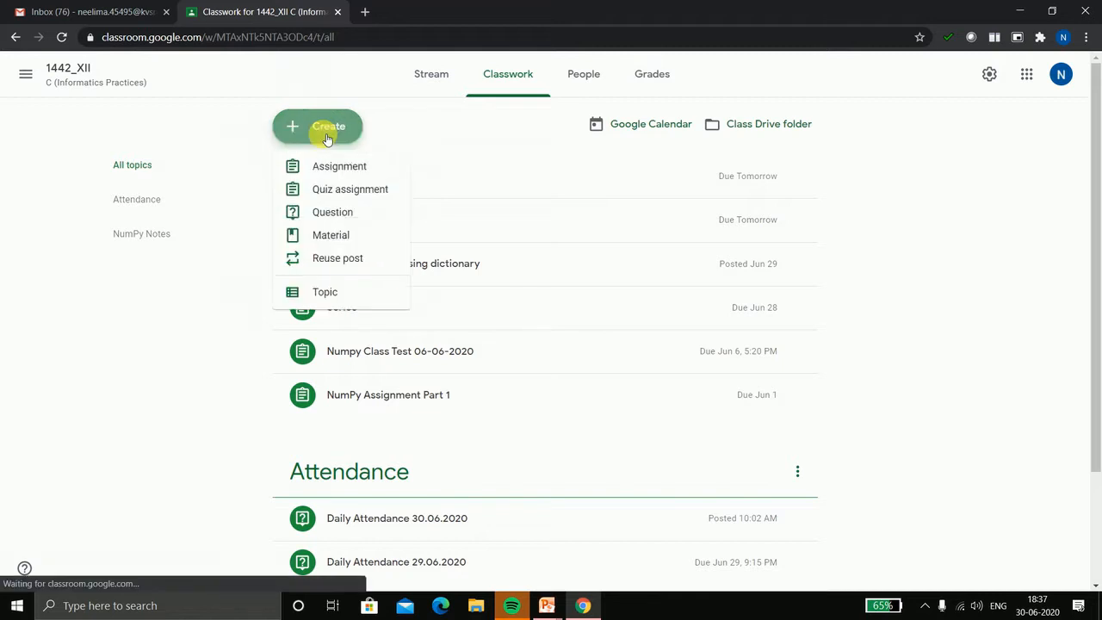
pyautogui.click(335, 215)
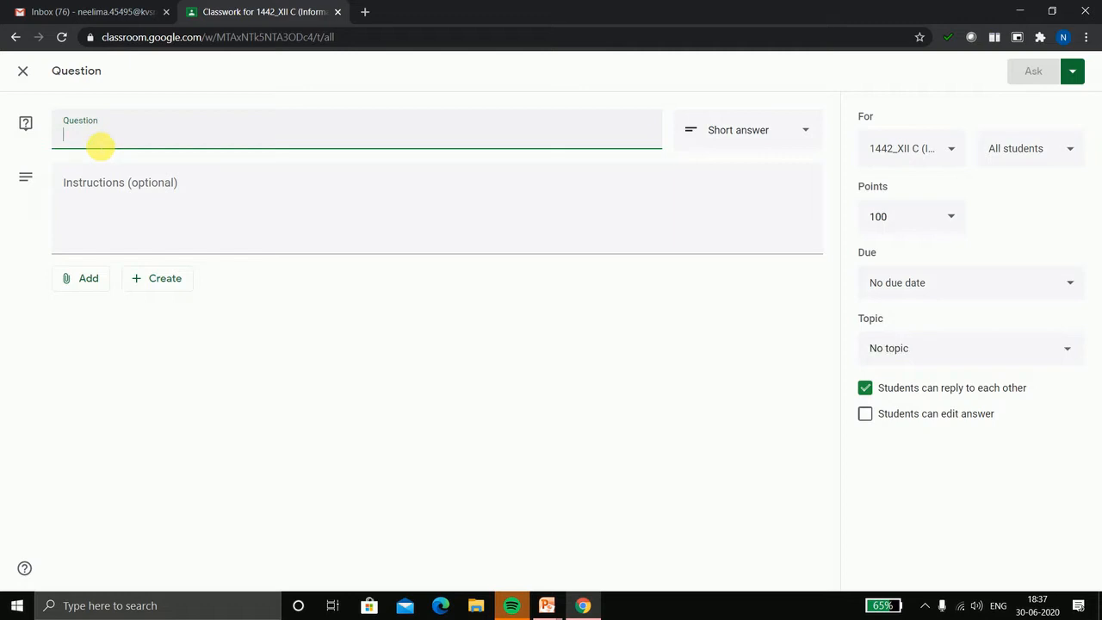
pyautogui.write('Att')
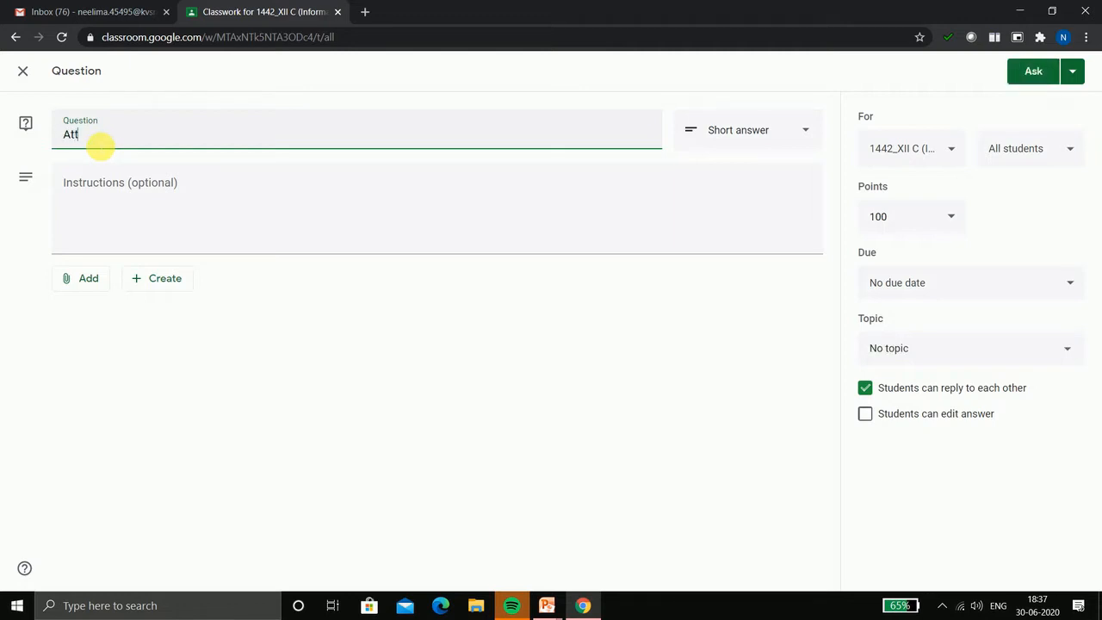
pyautogui.write('endance for 01.07.2020')
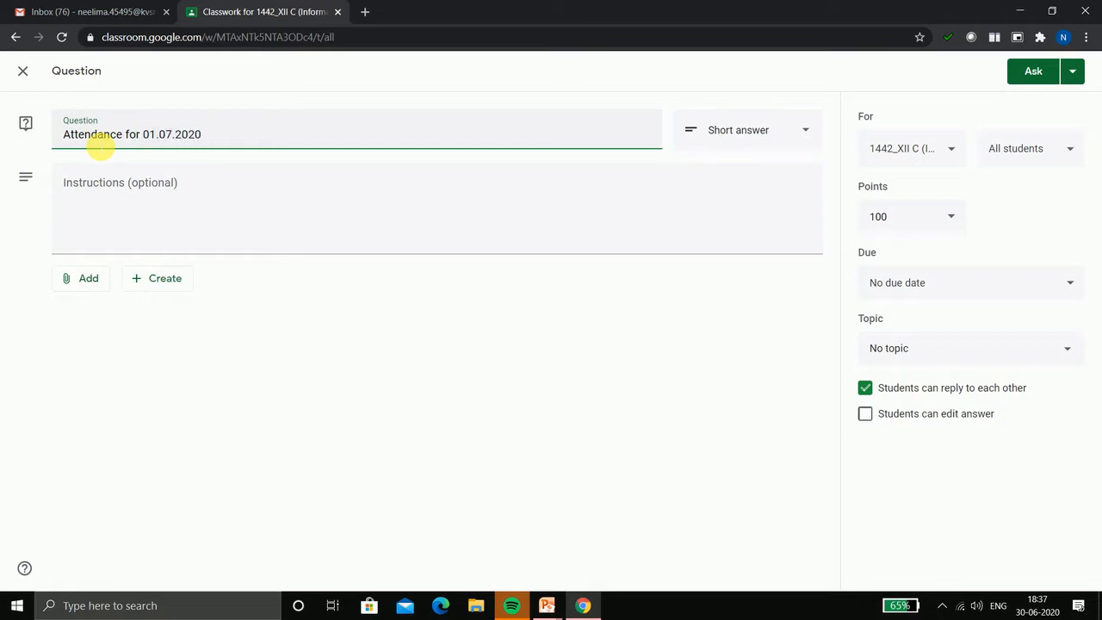
pyautogui.click(98, 190)
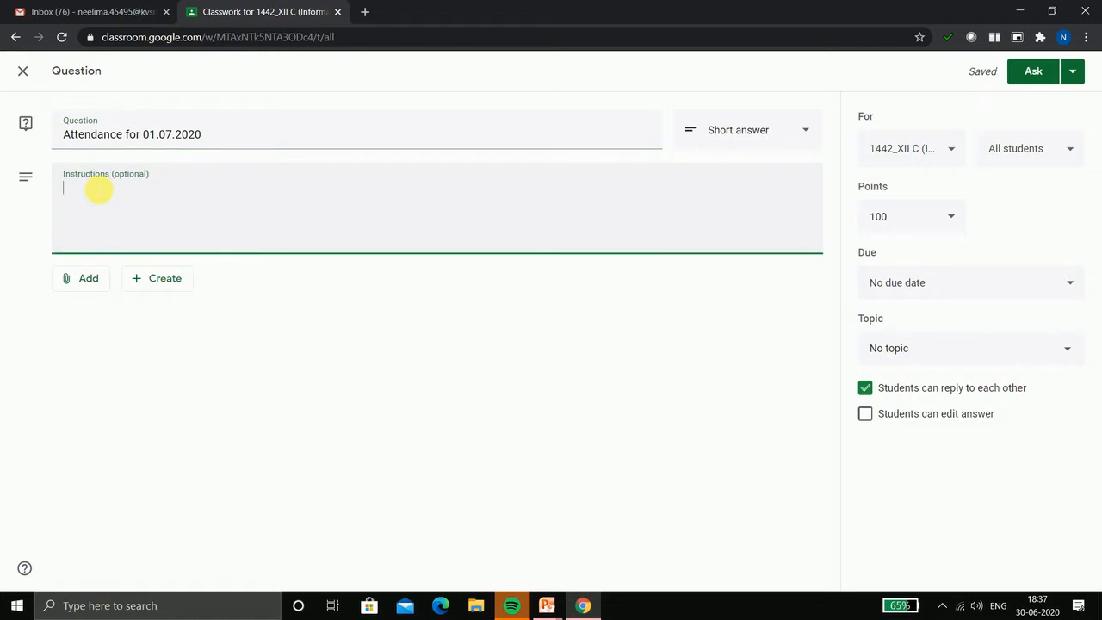
pyautogui.write('Mark Yes if you are')
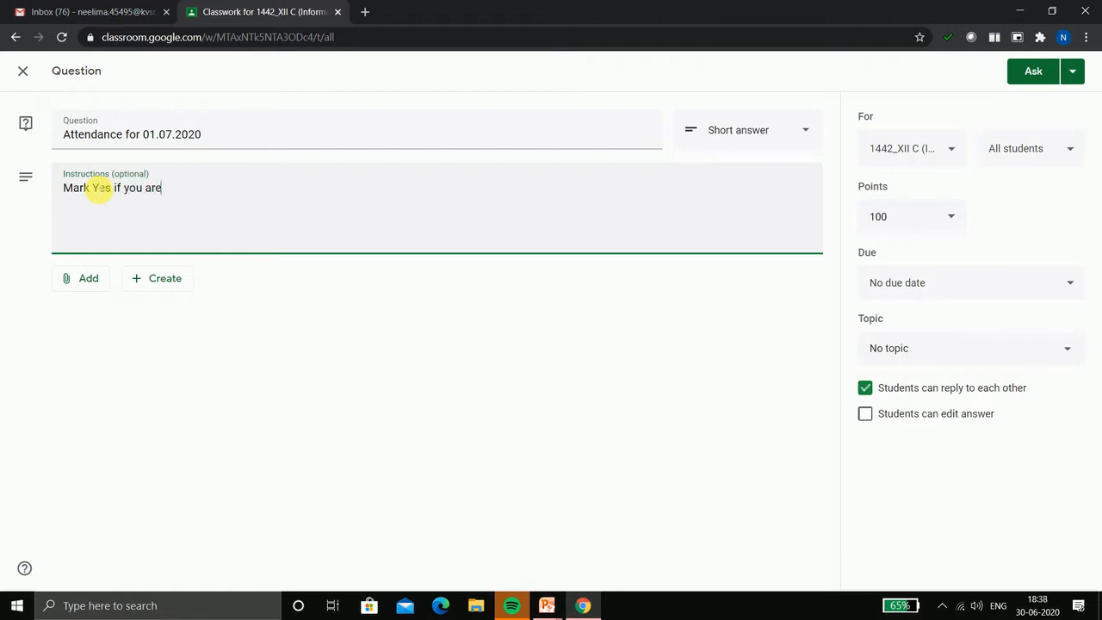
pyautogui.write(' attending the class')
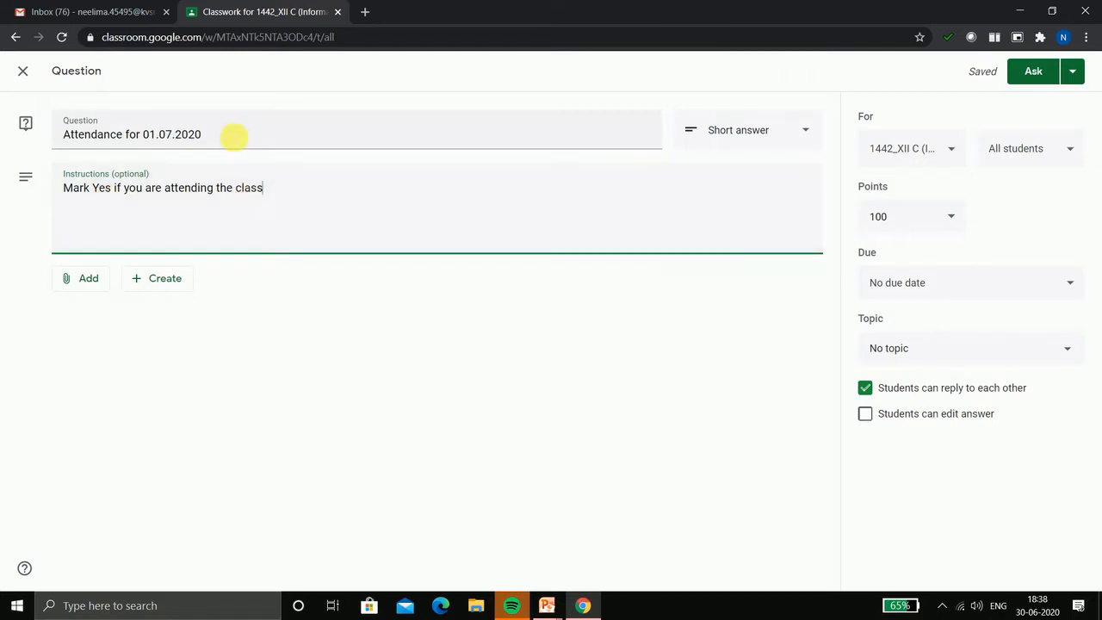
# Append "(Pandas Dataframe)" to the end of the question title.
pyautogui.click(233, 135)
pyautogui.write('(')
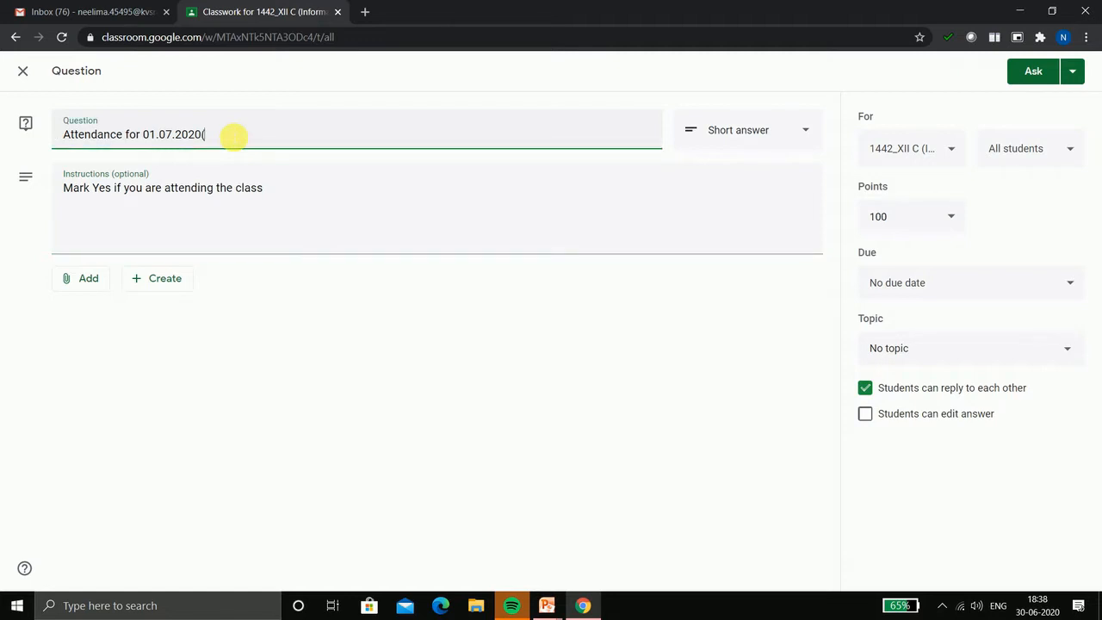
pyautogui.write('Pandas Dataframe')
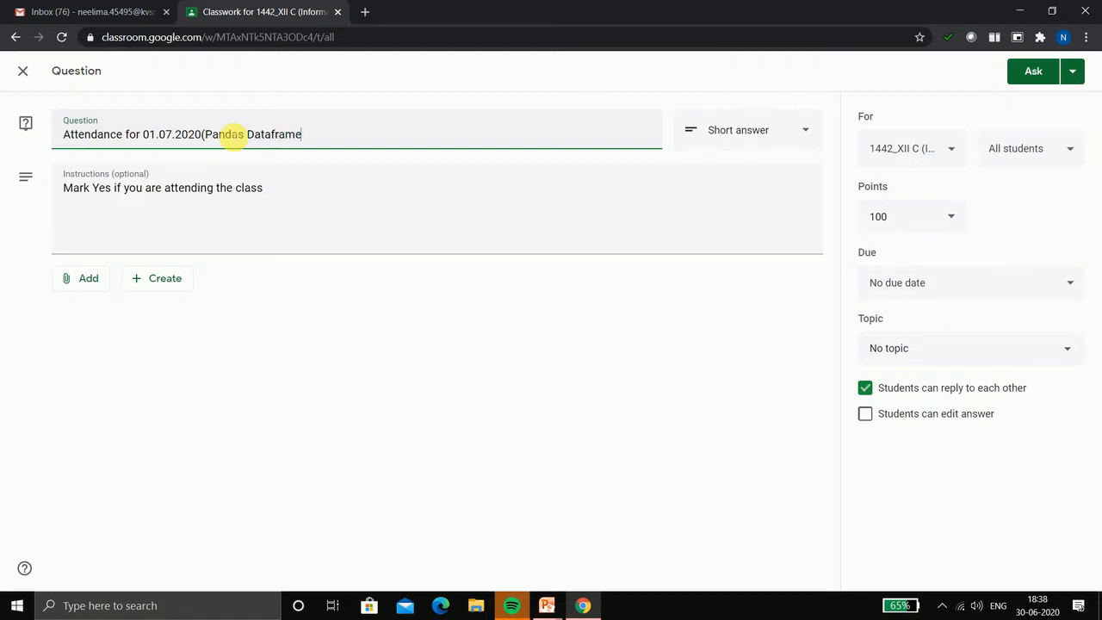
pyautogui.write(')')
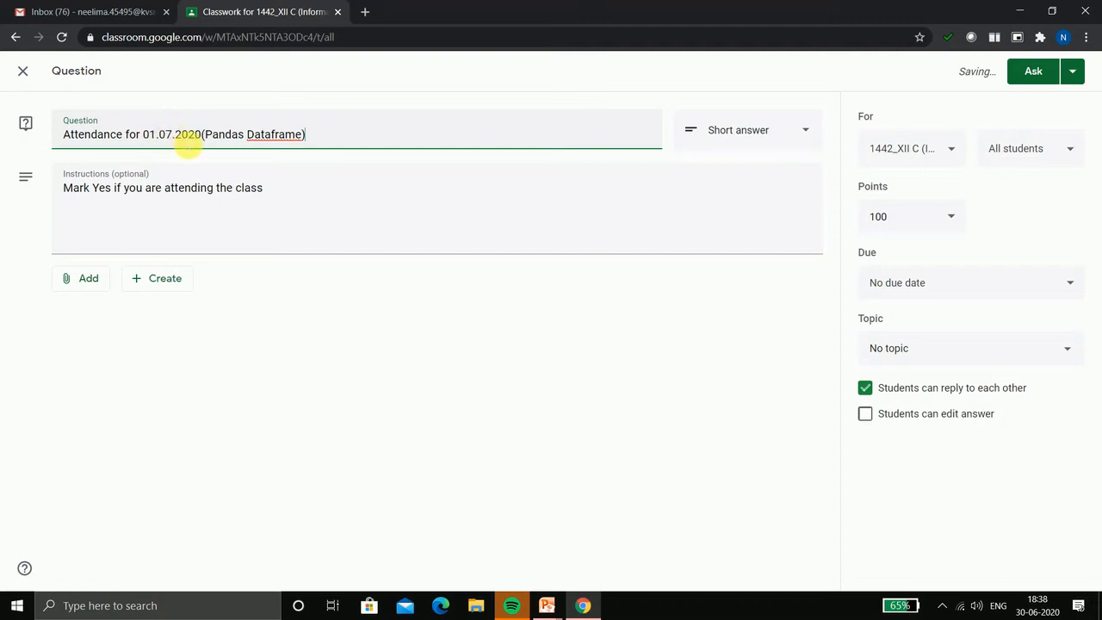
# Make the question multiple choice and name its first answer option "Yes".
pyautogui.click(809, 133)
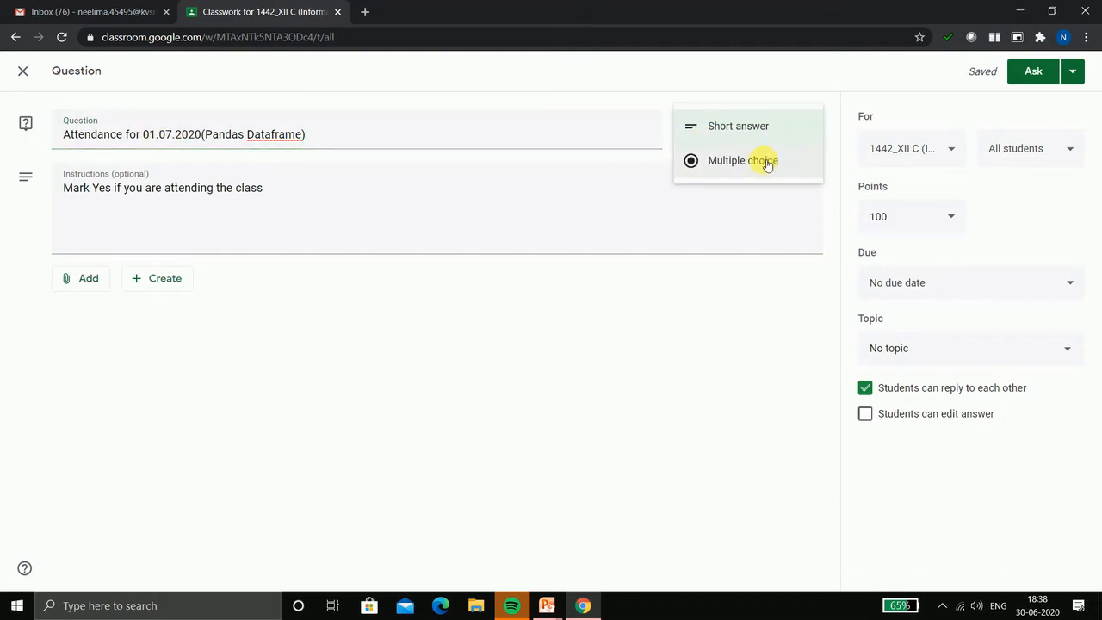
pyautogui.click(768, 164)
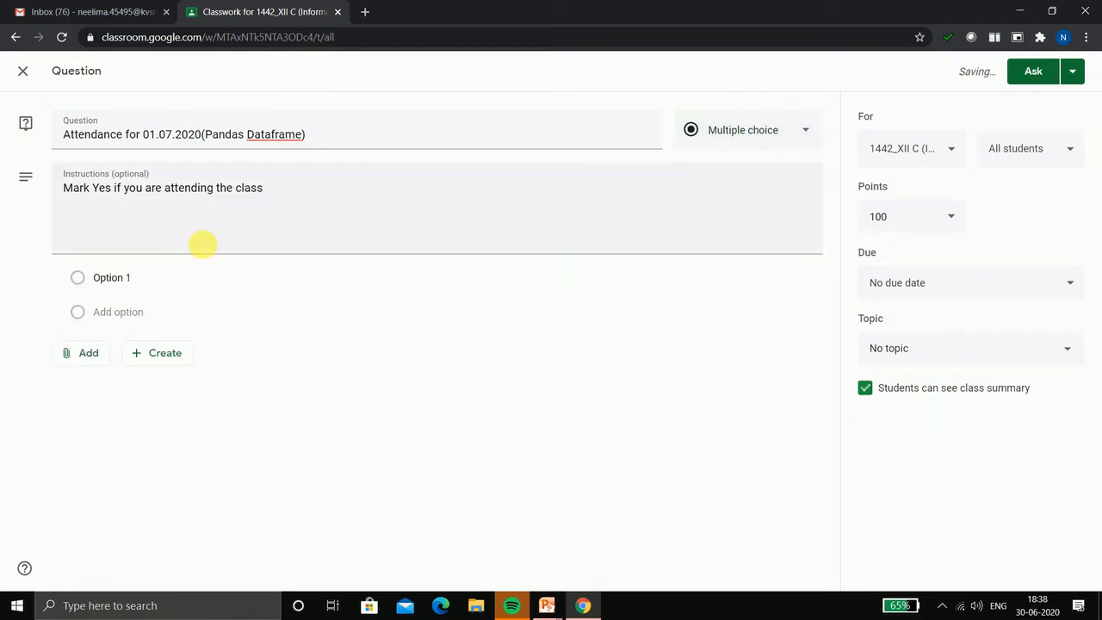
pyautogui.click(110, 277)
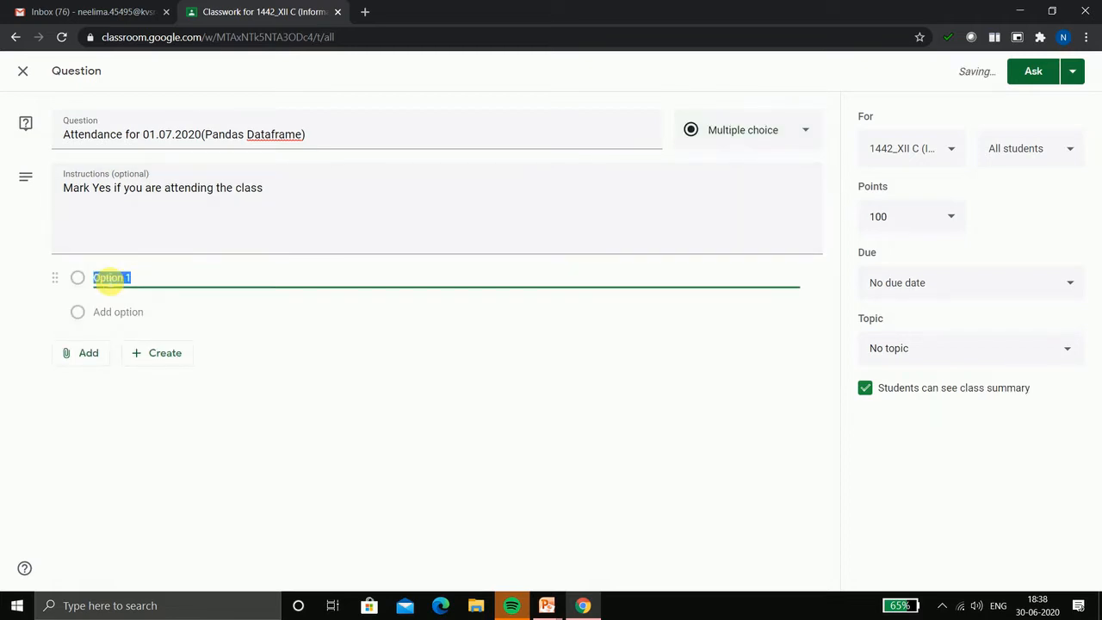
pyautogui.write('Yes')
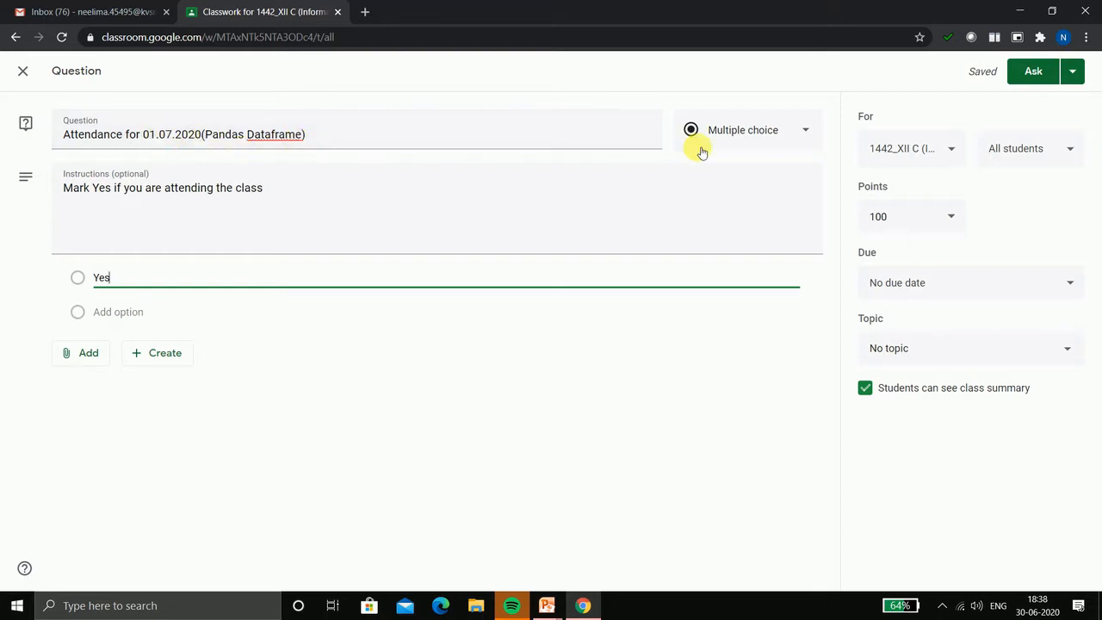
# Assign the question also to the class 1442_XII A (Computer Science) and set its points to 1.
pyautogui.click(955, 152)
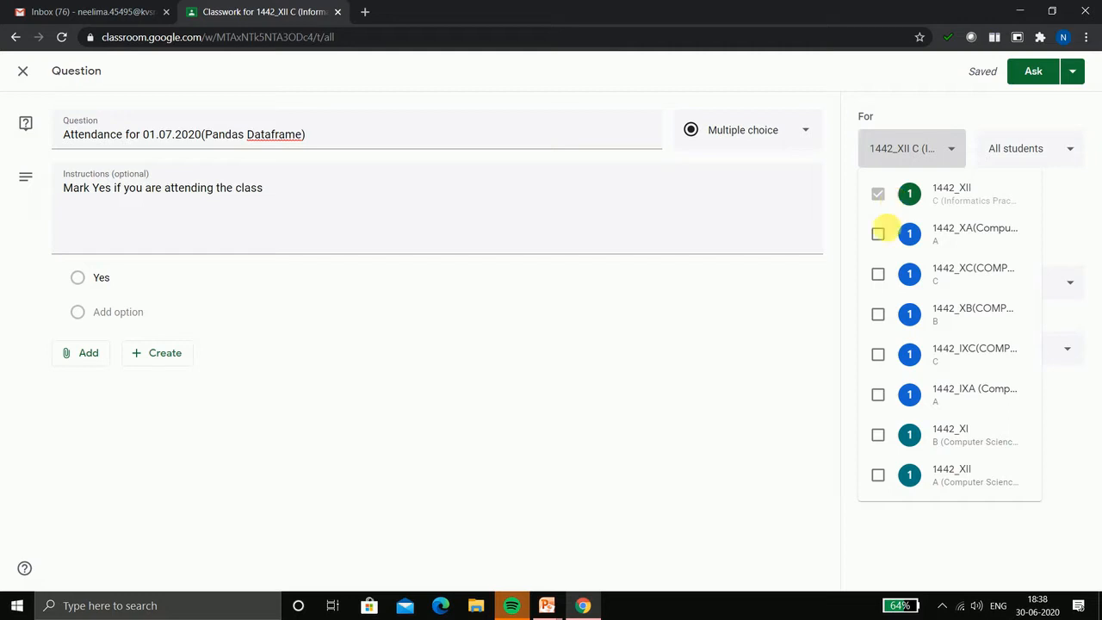
pyautogui.click(879, 476)
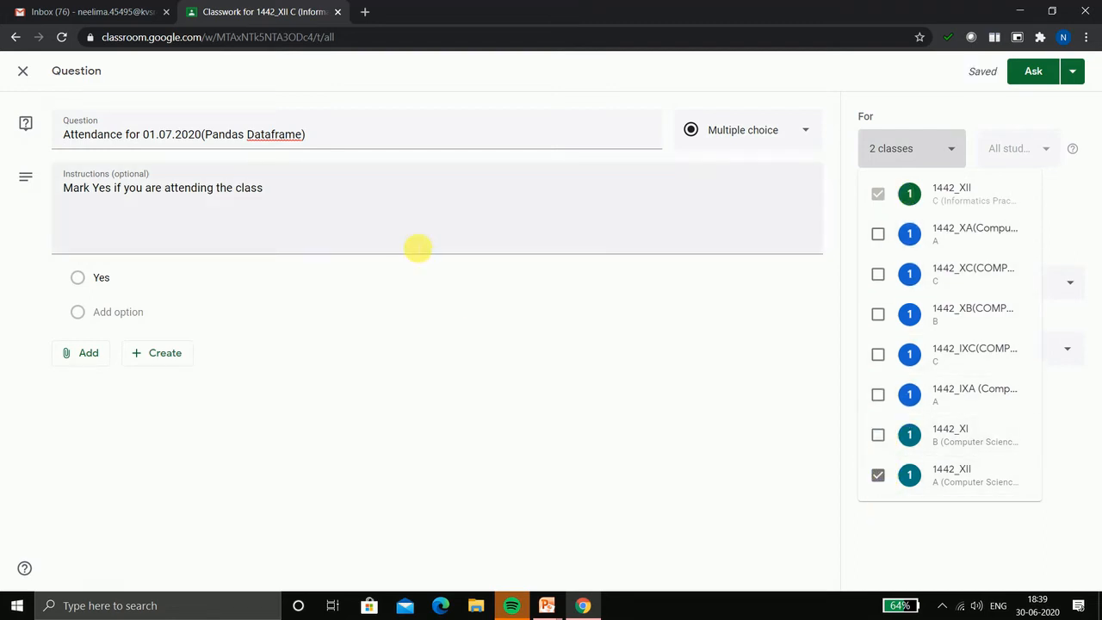
pyautogui.click(923, 164)
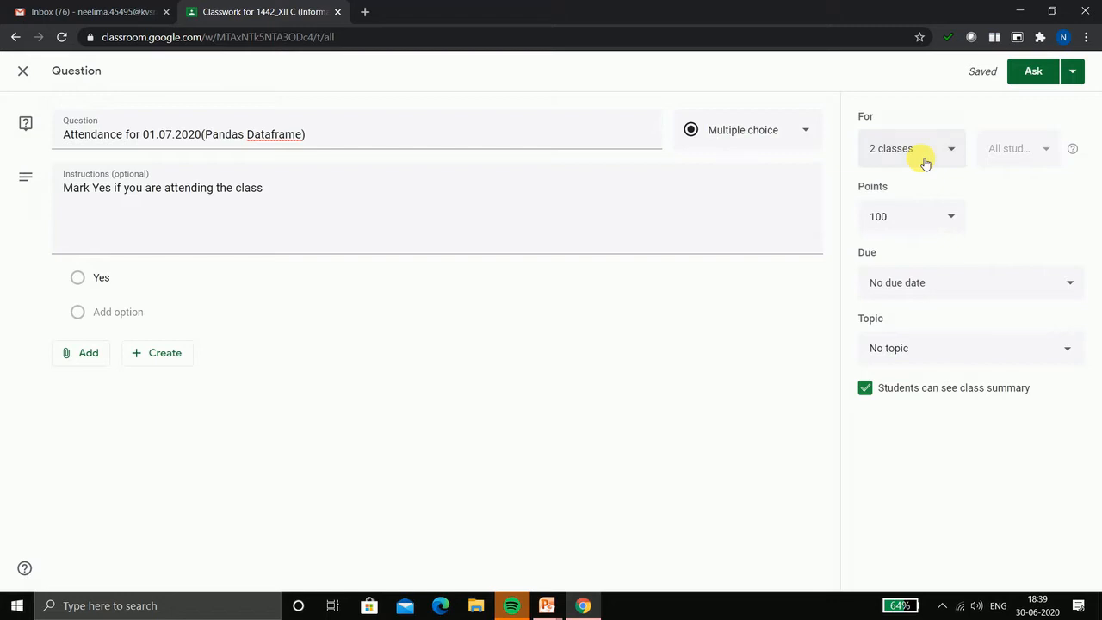
pyautogui.click(952, 218)
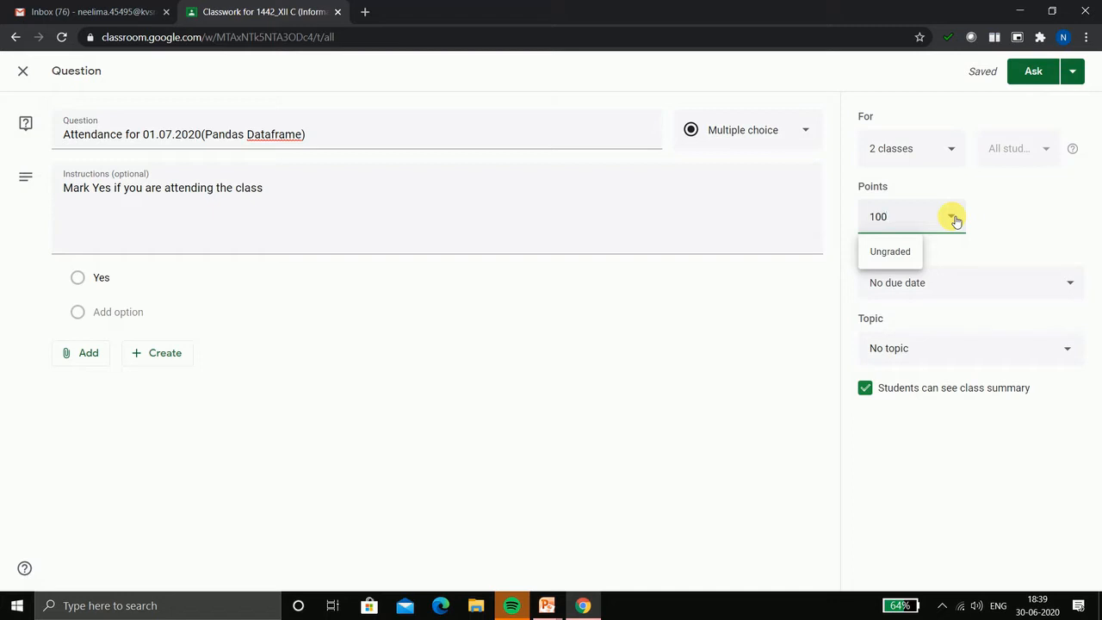
pyautogui.press('BackSpace')
pyautogui.press('BackSpace')
pyautogui.click(735, 316)
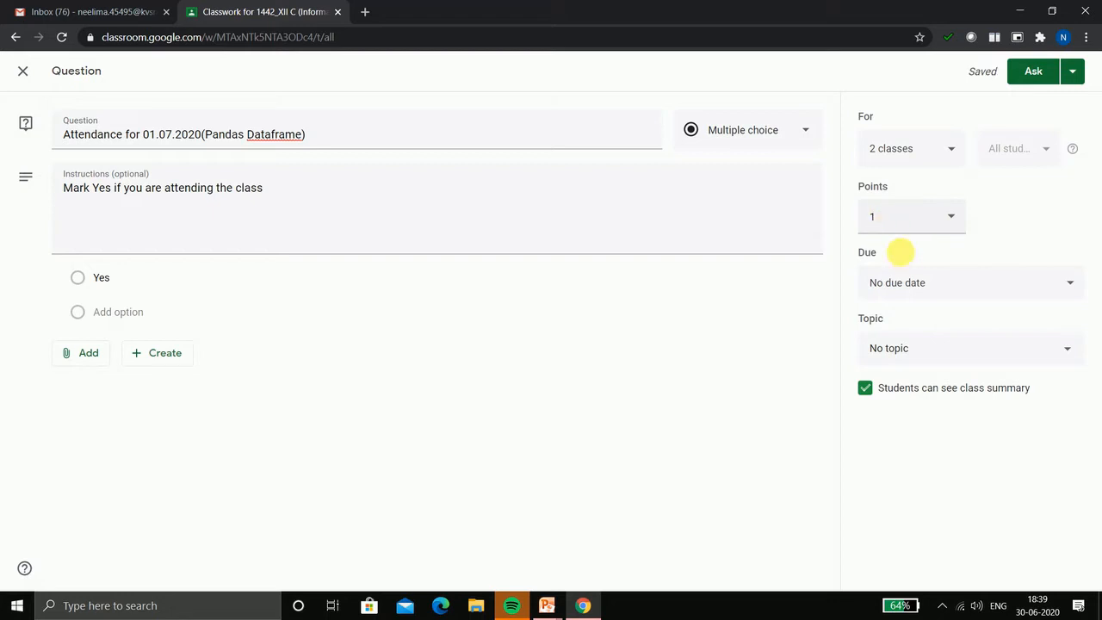
# Set the question's due date to Jul 1, 2020 and the due time to 12:40.
pyautogui.click(915, 287)
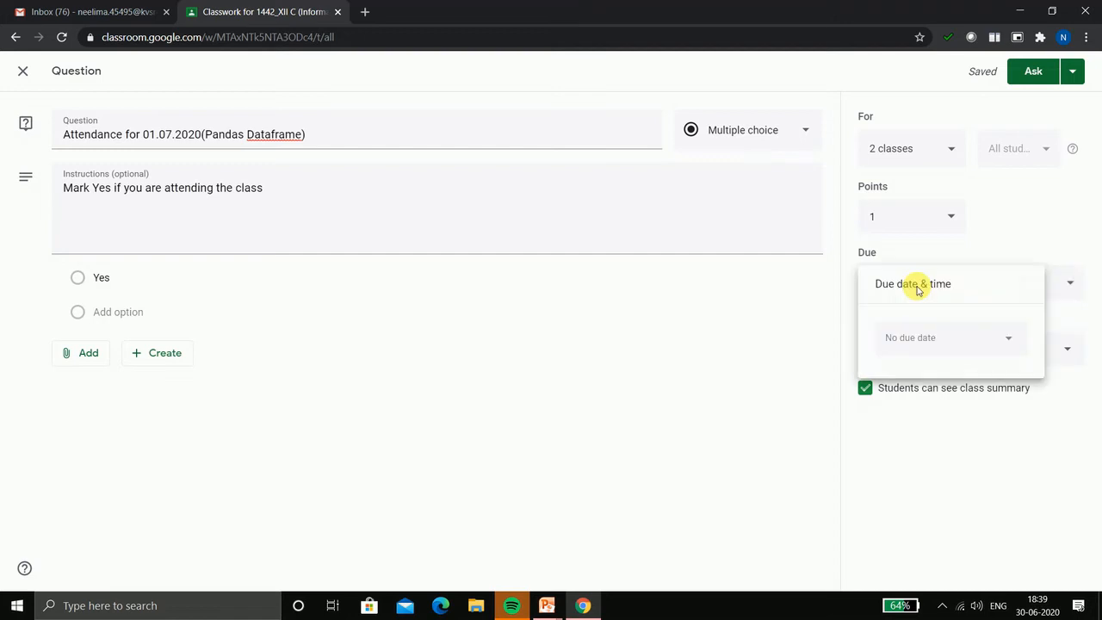
pyautogui.click(1016, 342)
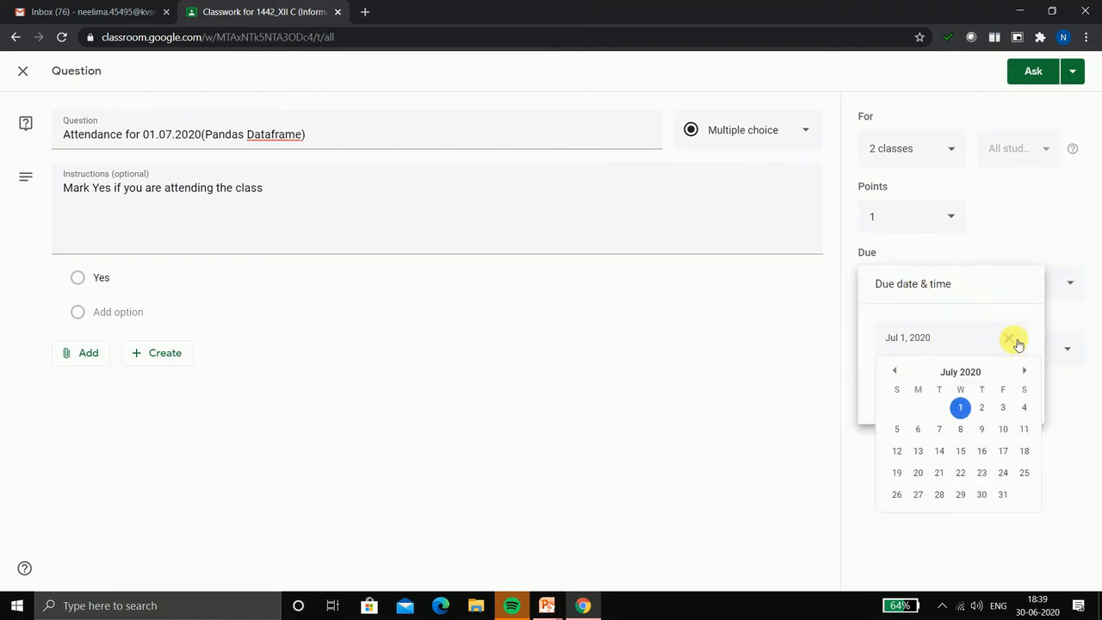
pyautogui.click(961, 410)
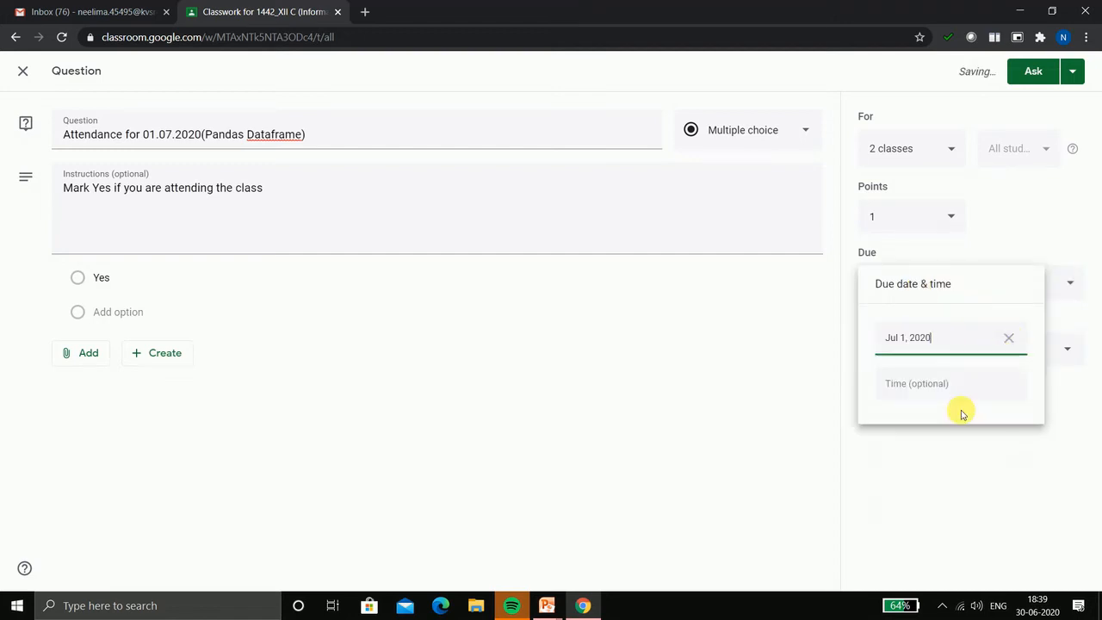
pyautogui.click(910, 386)
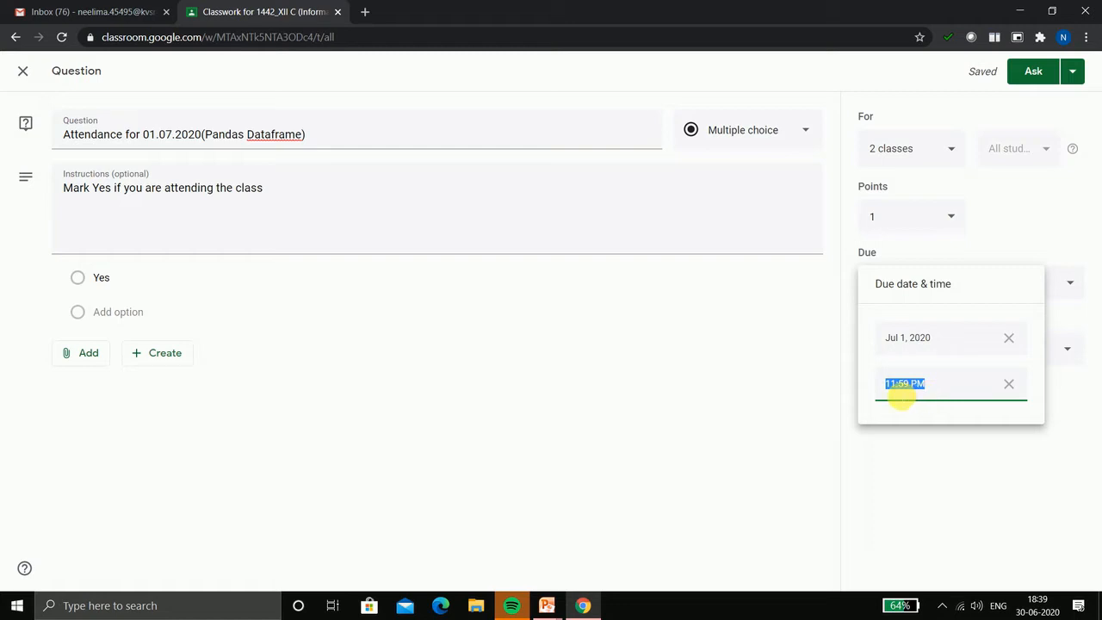
pyautogui.write('12:40')
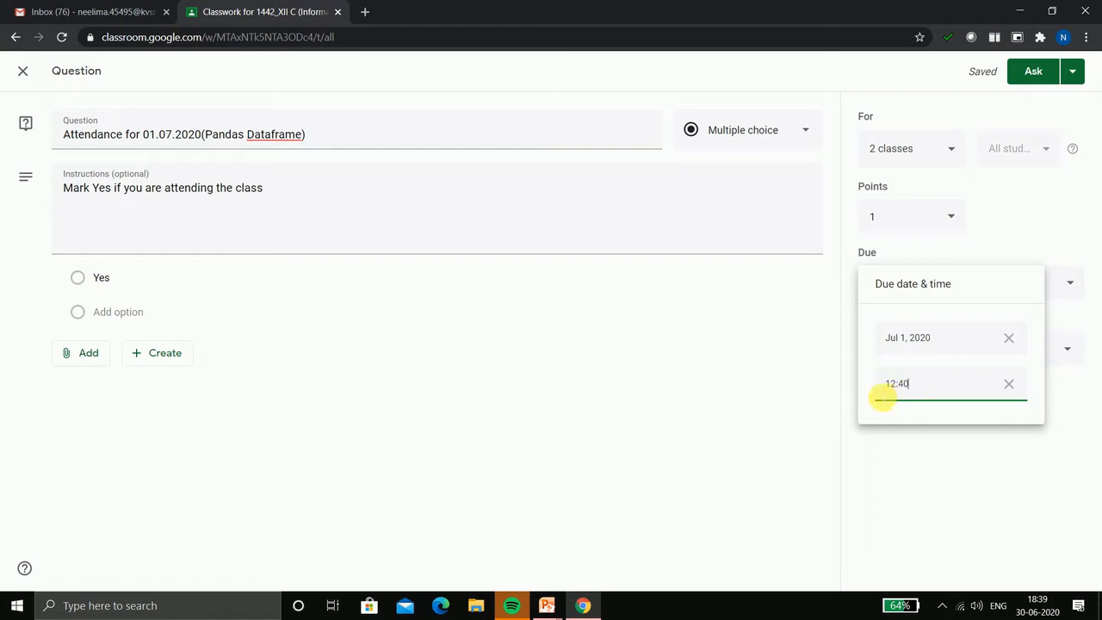
pyautogui.click(807, 377)
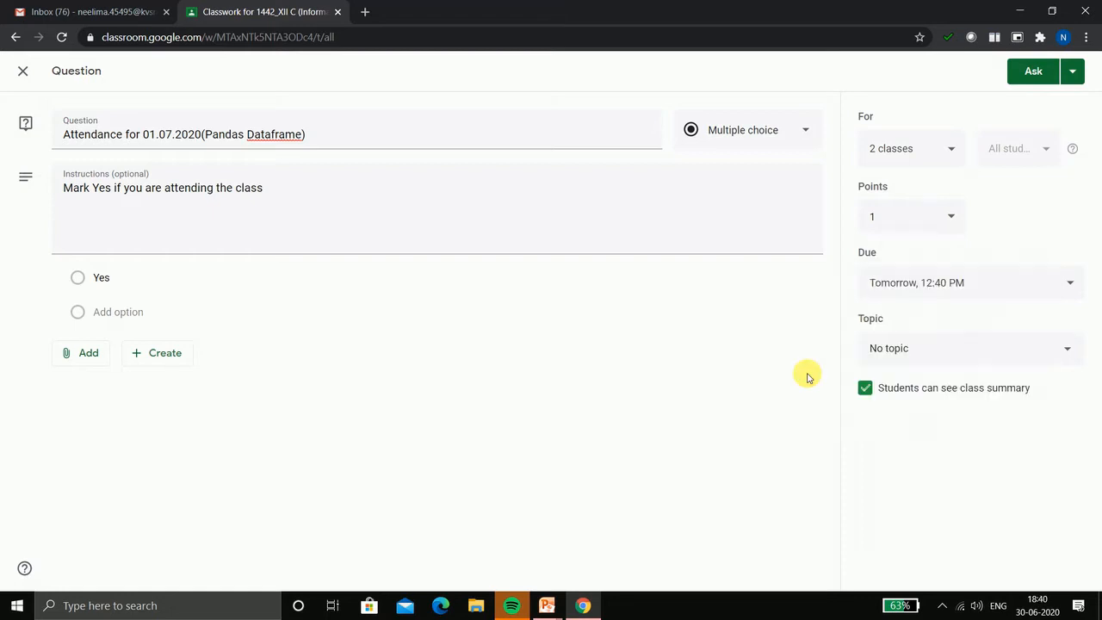
# File the question under the existing Attendance topic and post it to the selected classes.
pyautogui.click(1068, 353)
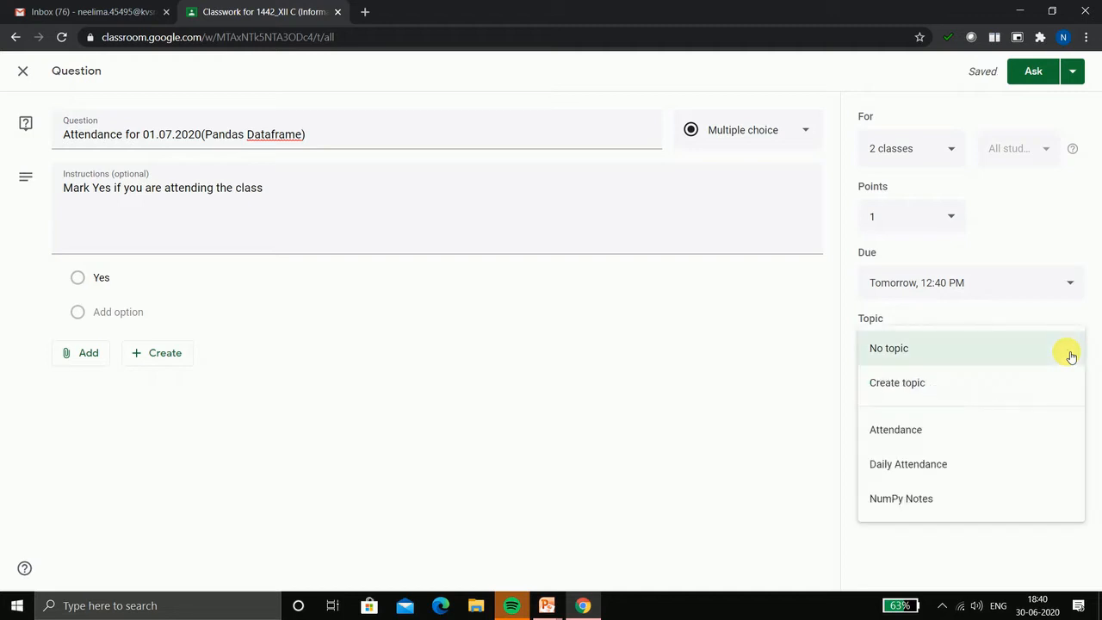
pyautogui.click(936, 439)
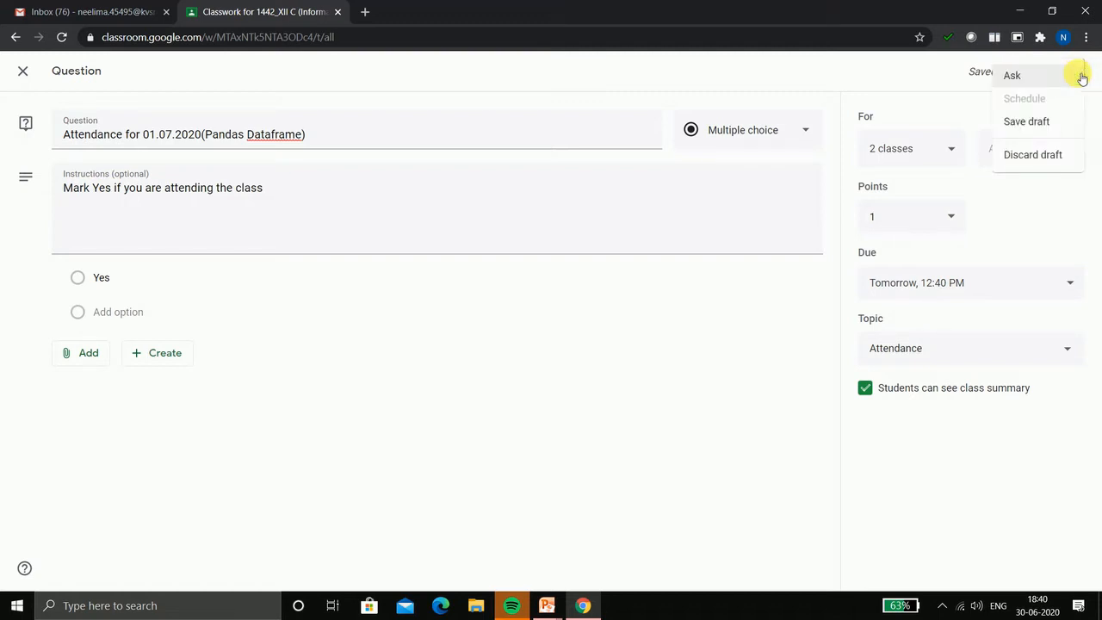
pyautogui.click(896, 74)
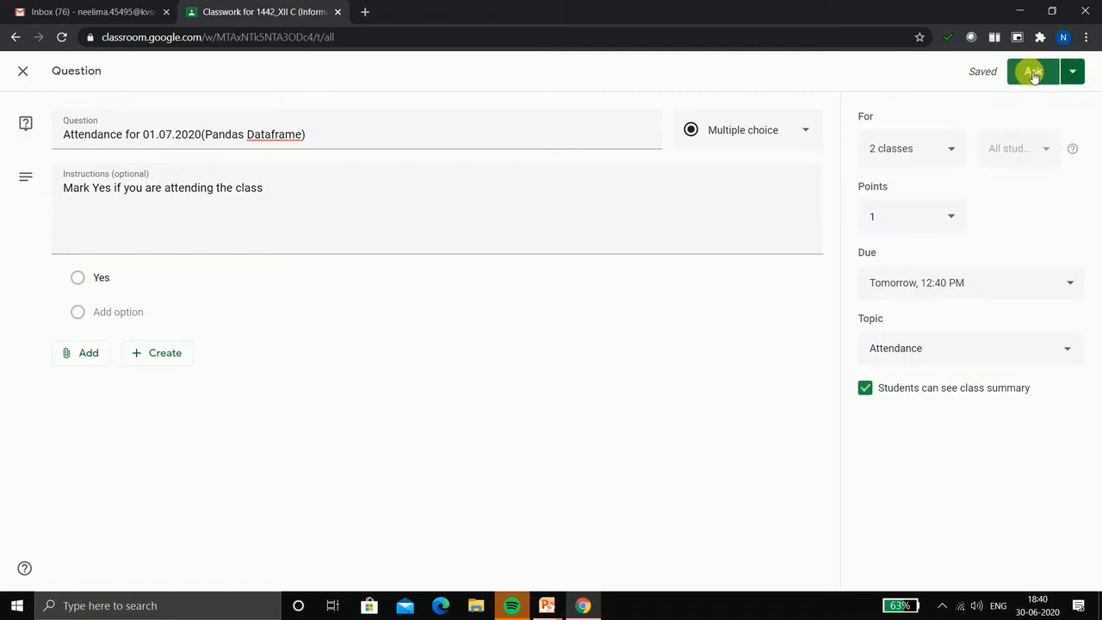
pyautogui.click(1034, 74)
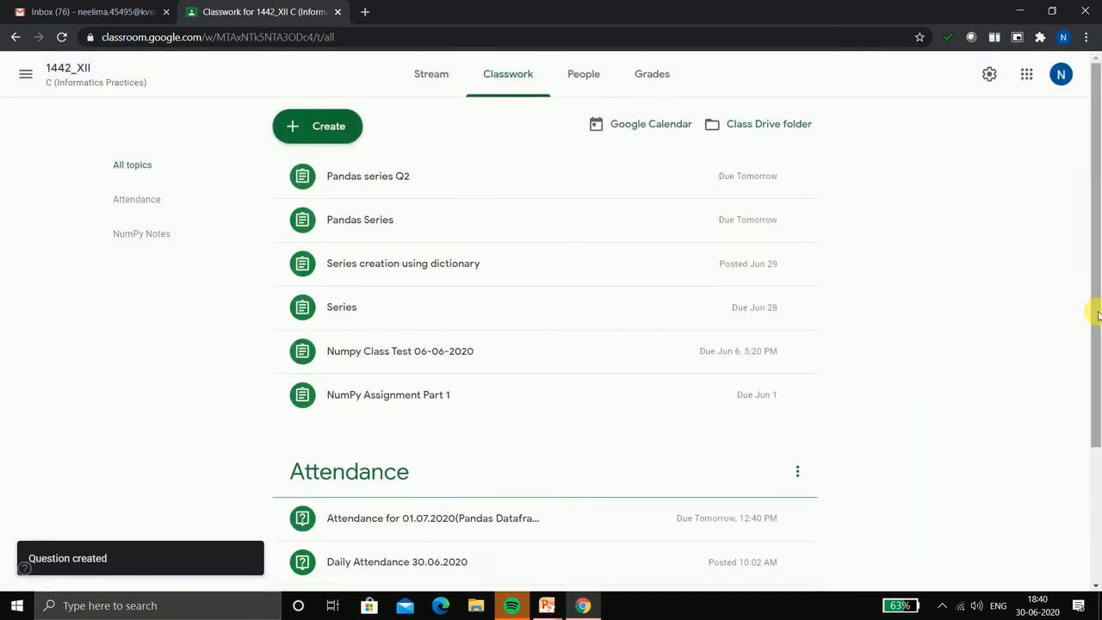
# Expand the Daily Attendance 29.06.2020 question under the Attendance topic to review its responses.
pyautogui.moveTo(1094, 307); pyautogui.dragTo(1096, 472)
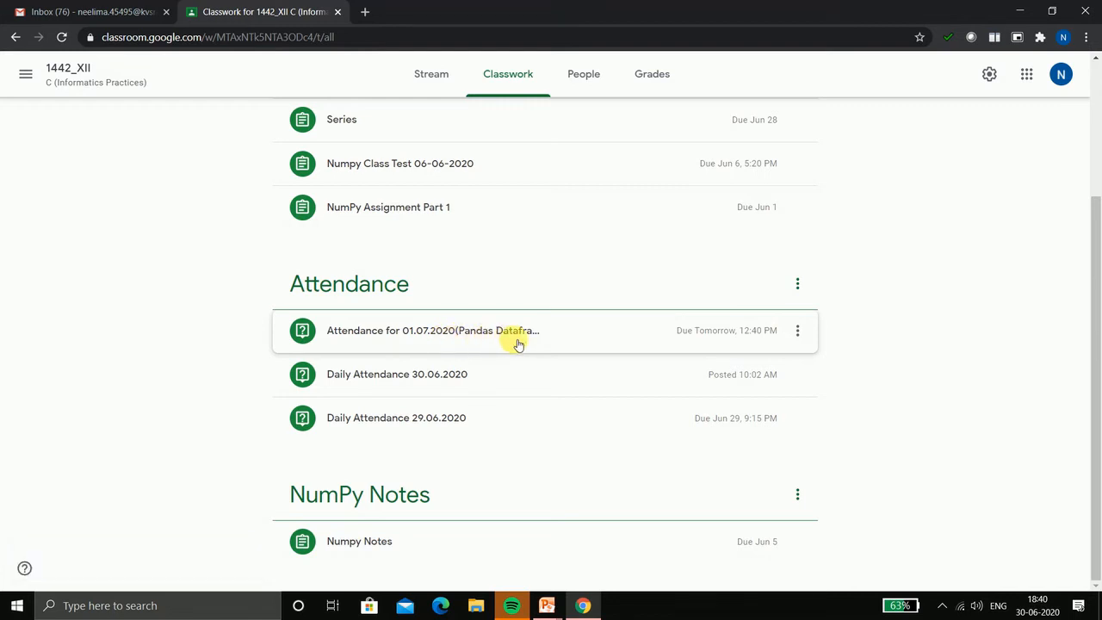
pyautogui.click(412, 422)
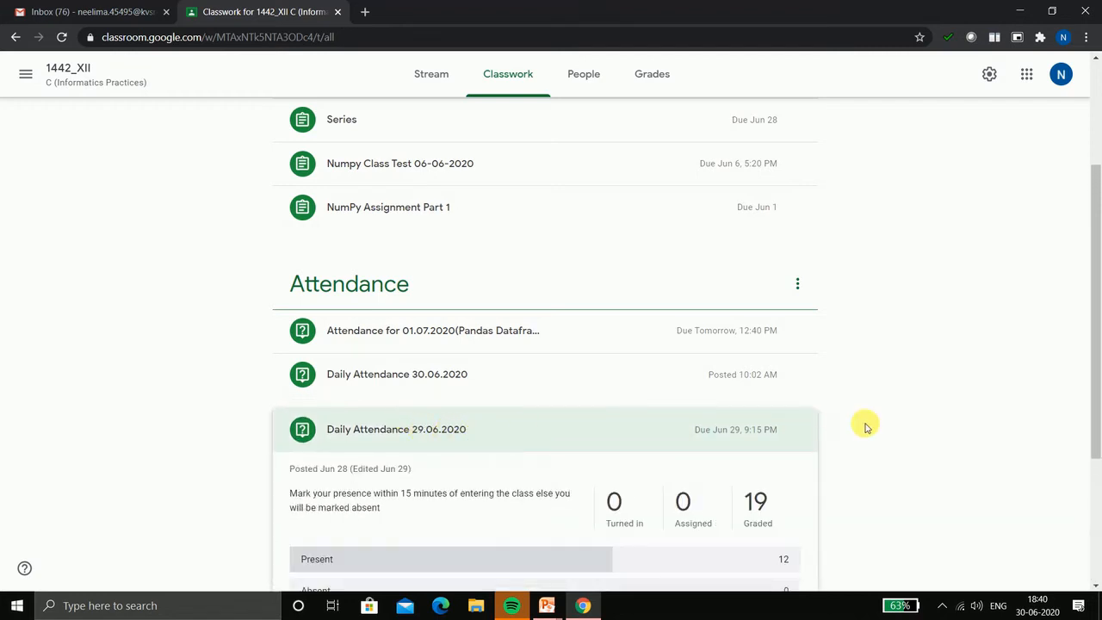
# Expand the Daily Attendance 30.06.2020 question under the Attendance topic and open its turned-in student answers.
pyautogui.moveTo(1097, 376); pyautogui.dragTo(1097, 462)
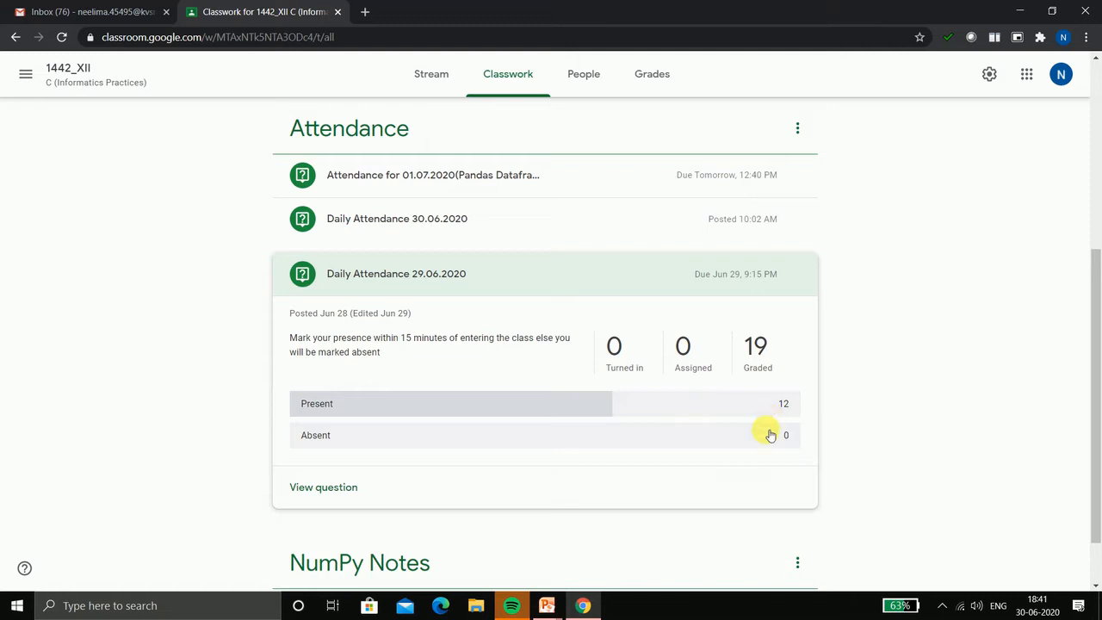
pyautogui.click(400, 221)
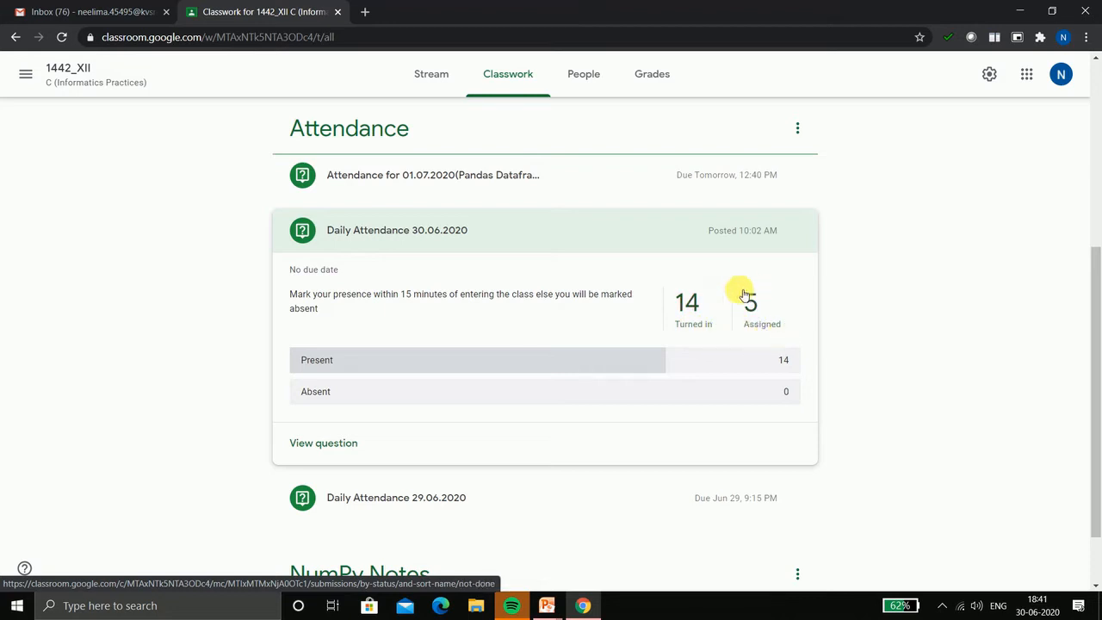
pyautogui.click(450, 236)
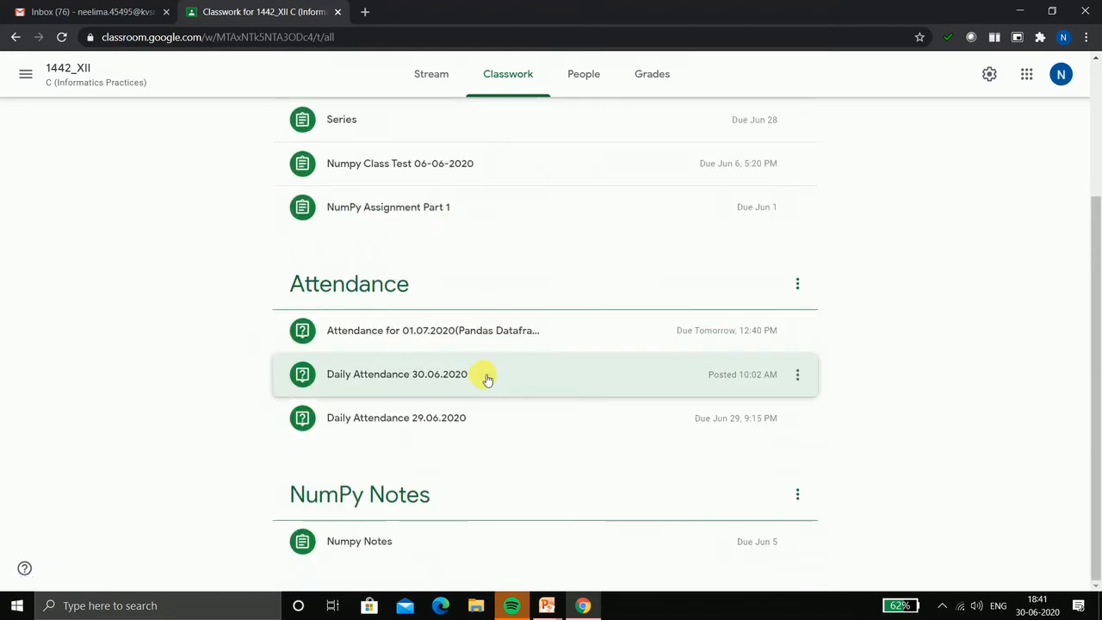
pyautogui.click(473, 382)
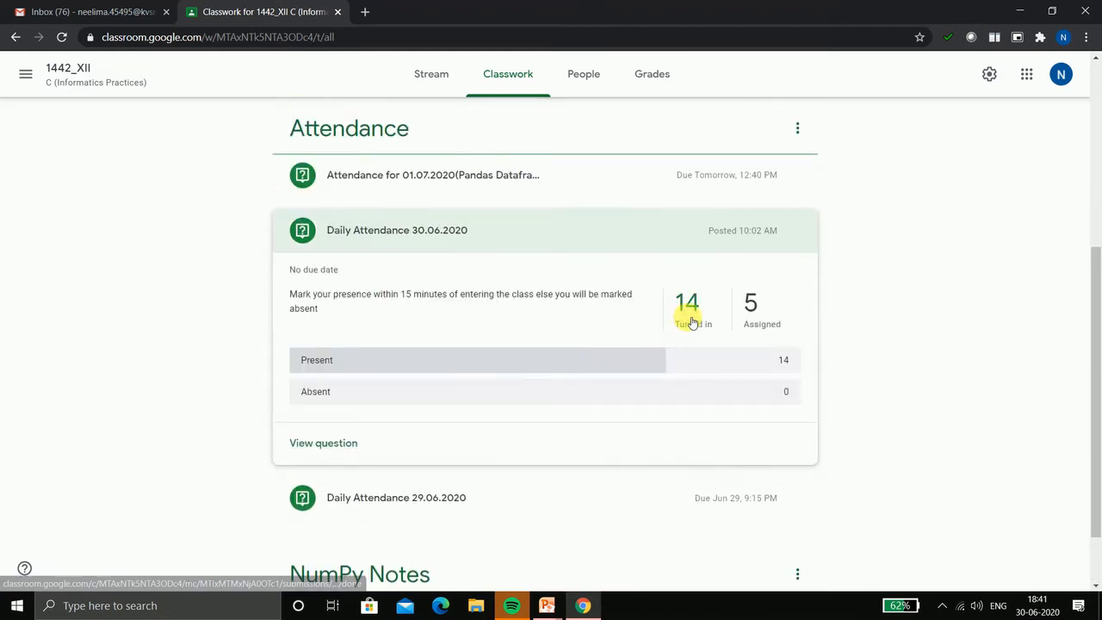
pyautogui.click(689, 310)
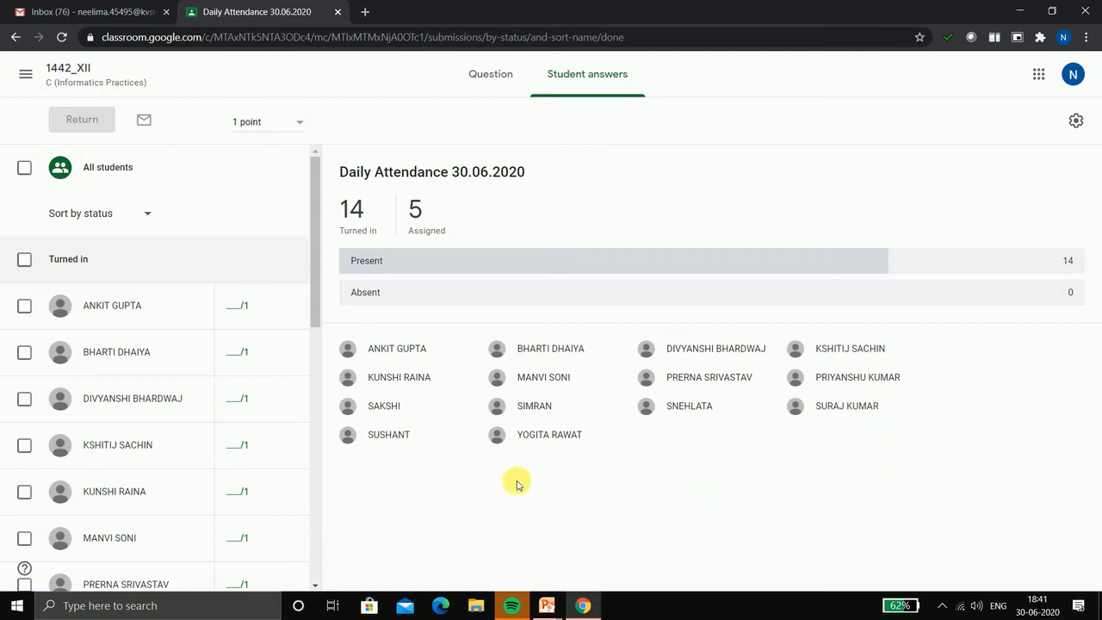
# Look through the student list to see who is under Turned in and who is still under Assigned.
pyautogui.moveTo(313, 298); pyautogui.dragTo(315, 597)
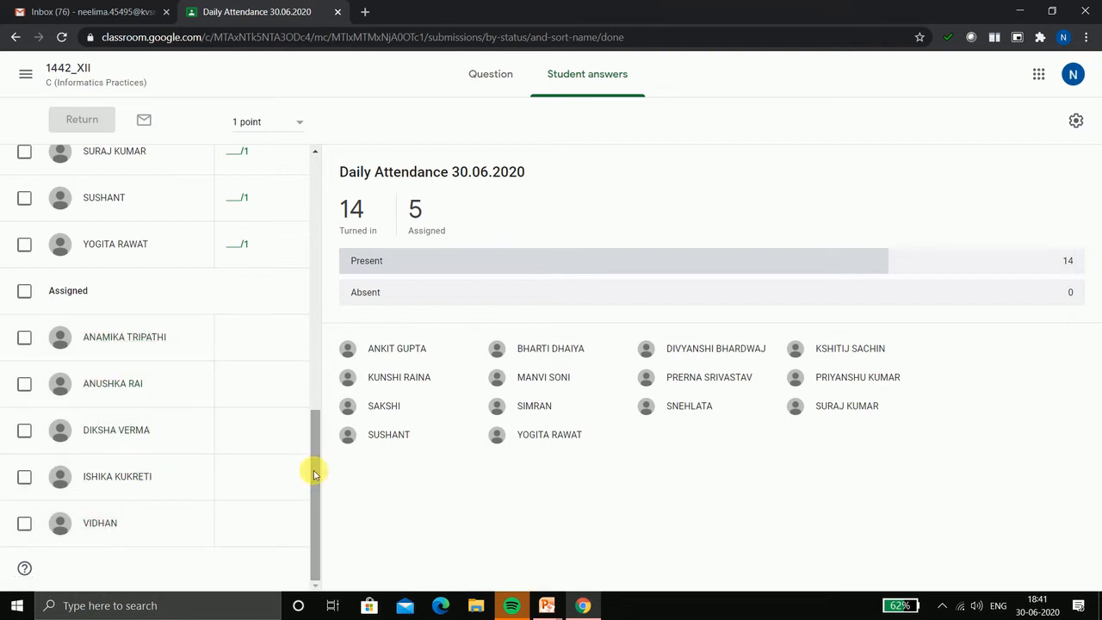
pyautogui.click(313, 245)
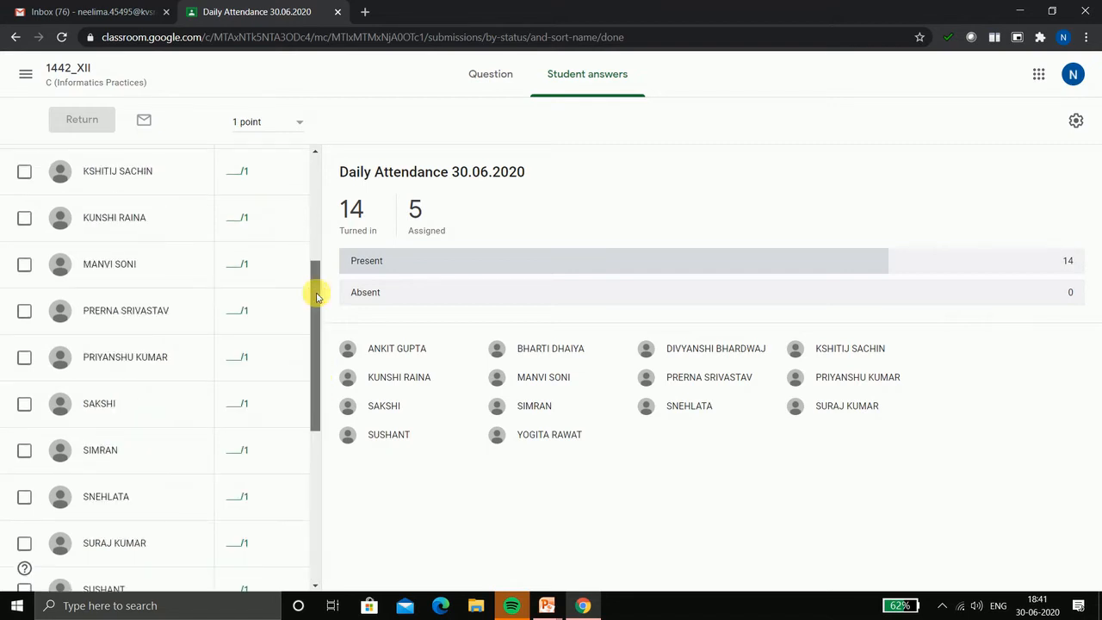
pyautogui.click(315, 241)
pyautogui.moveTo(318, 224); pyautogui.dragTo(315, 172)
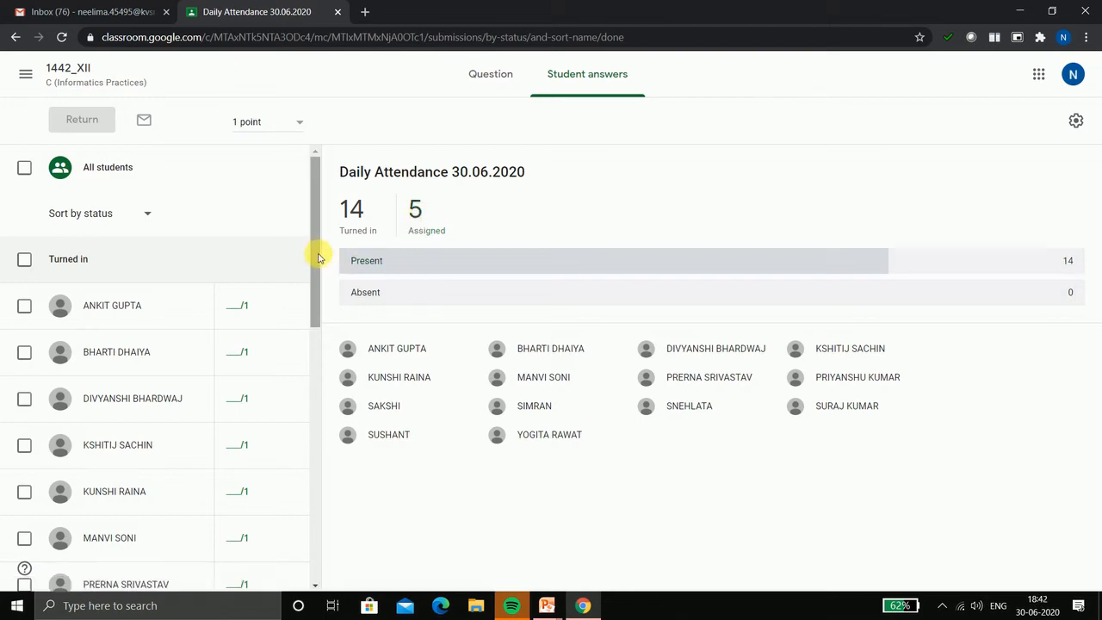
# Give a grade of 1 to each of the first three students in the Turned in list.
pyautogui.click(232, 307)
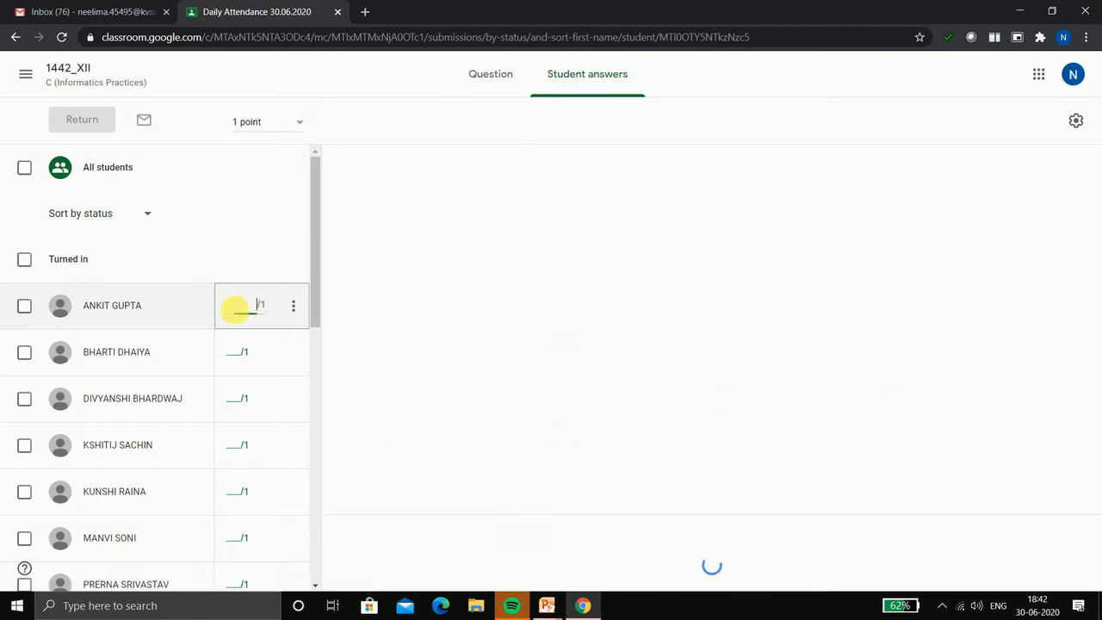
pyautogui.write('1')
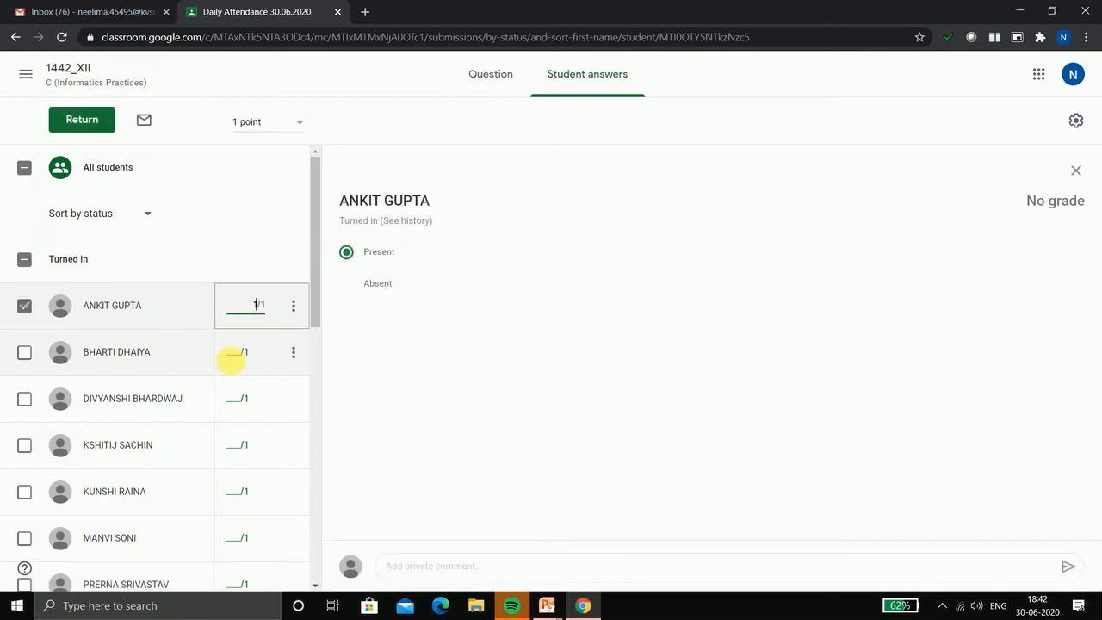
pyautogui.click(236, 351)
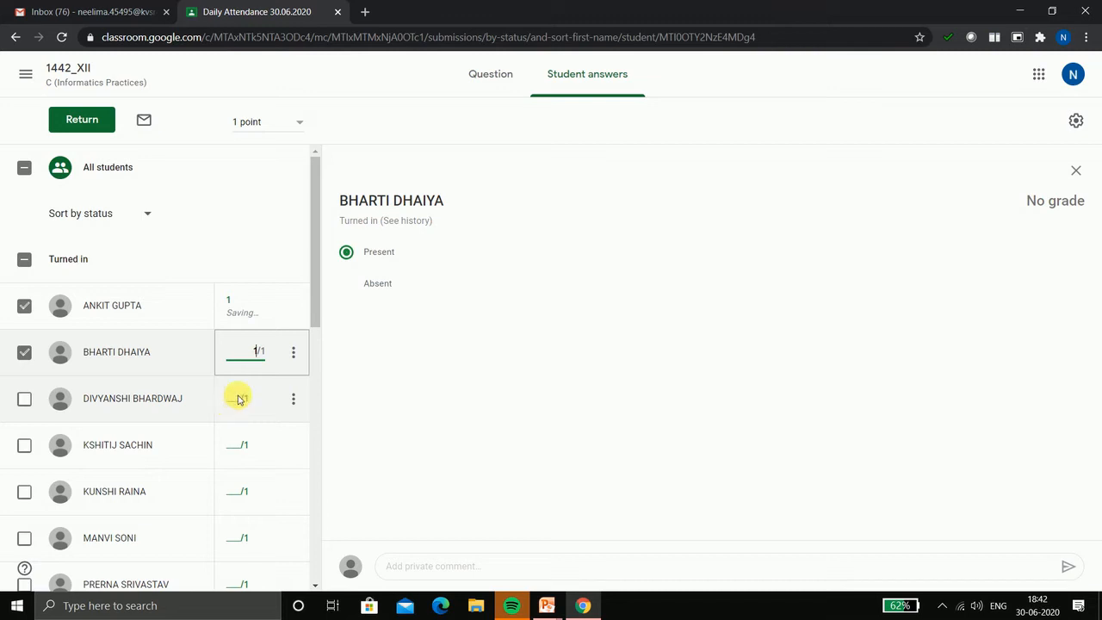
pyautogui.click(239, 400)
pyautogui.write('1')
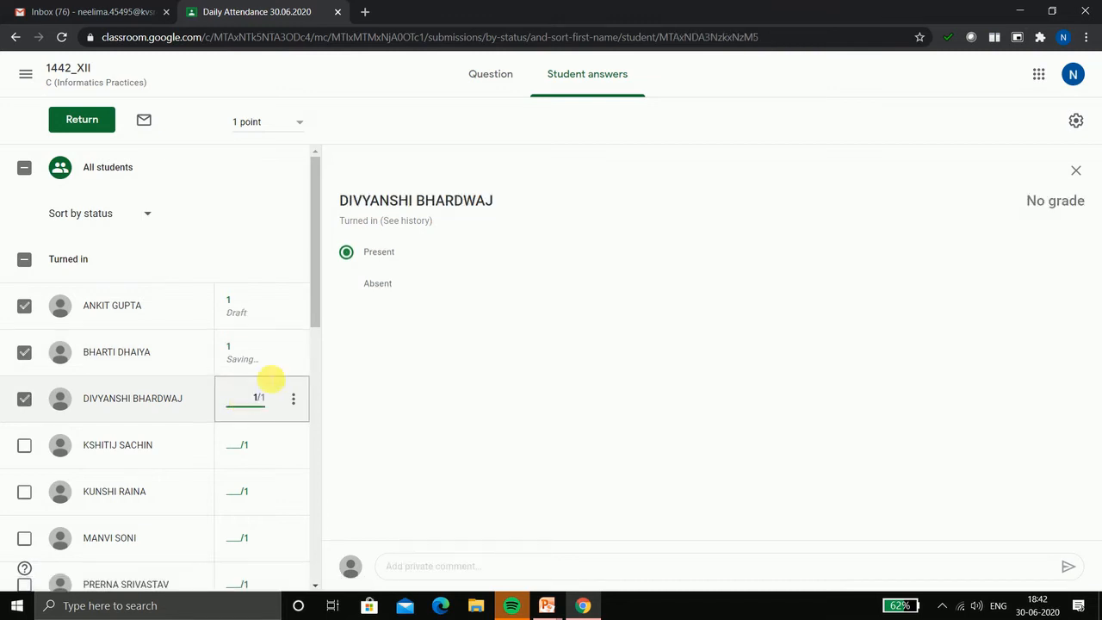
# Enter a grade of 1 for each of the next four turned-in students, the fourth through seventh in the list.
pyautogui.scroll(-1, 312, 363)
pyautogui.scroll(-5, 311, 363)
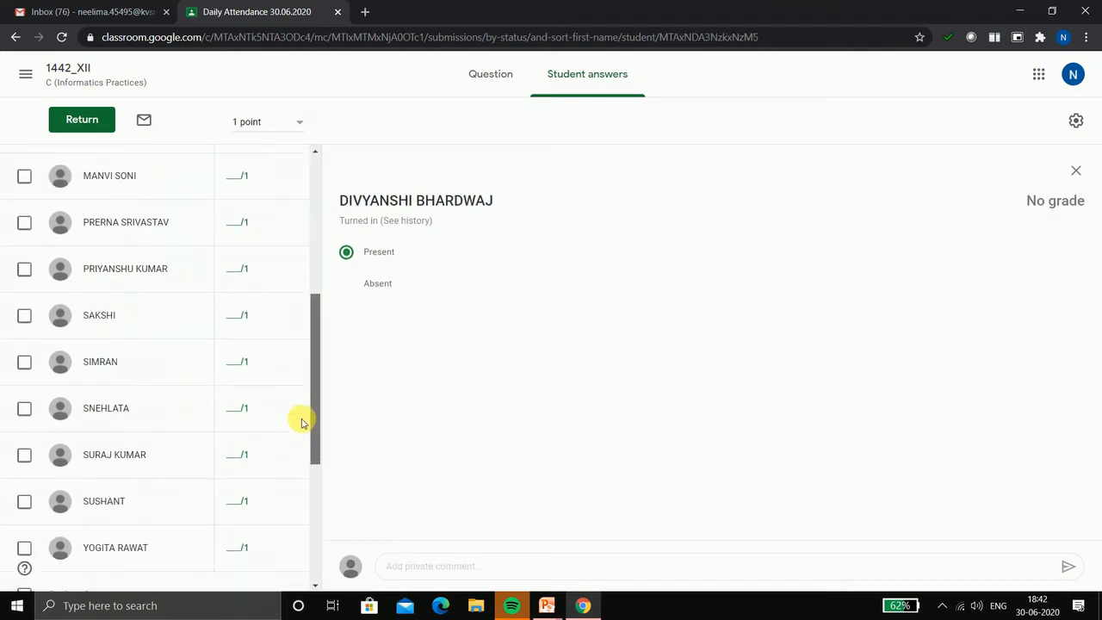
pyautogui.scroll(2, 302, 386)
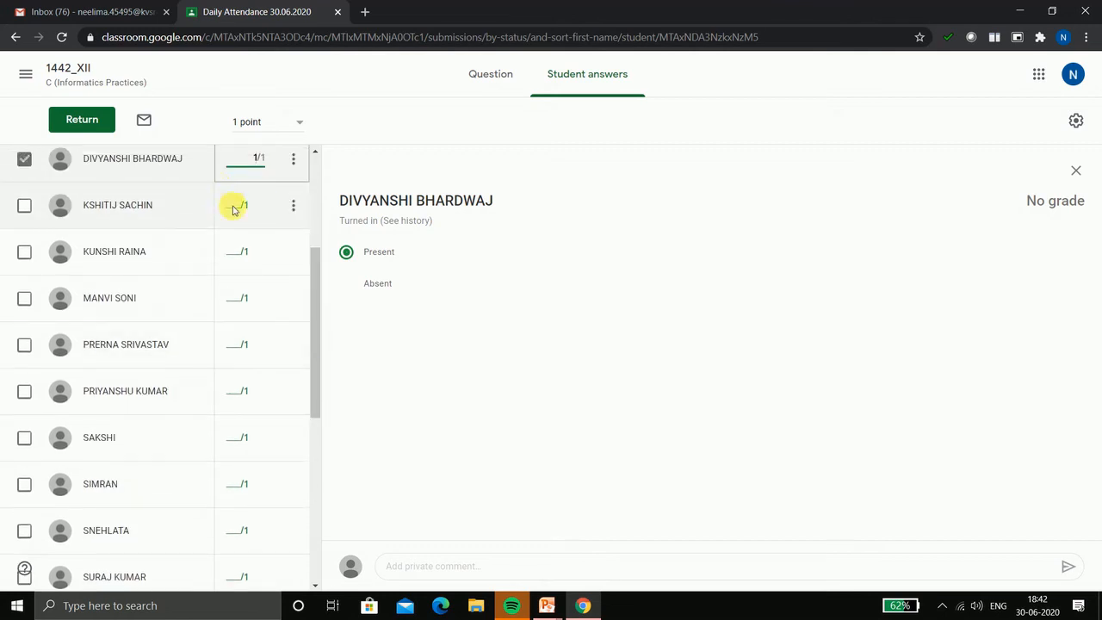
pyautogui.click(234, 205)
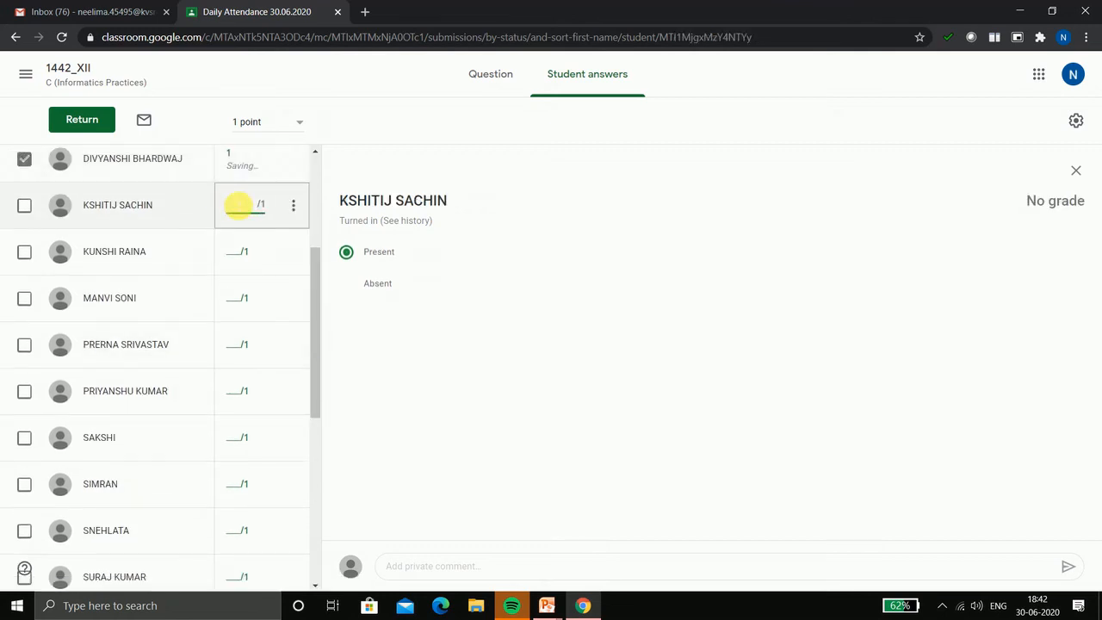
pyautogui.click(231, 254)
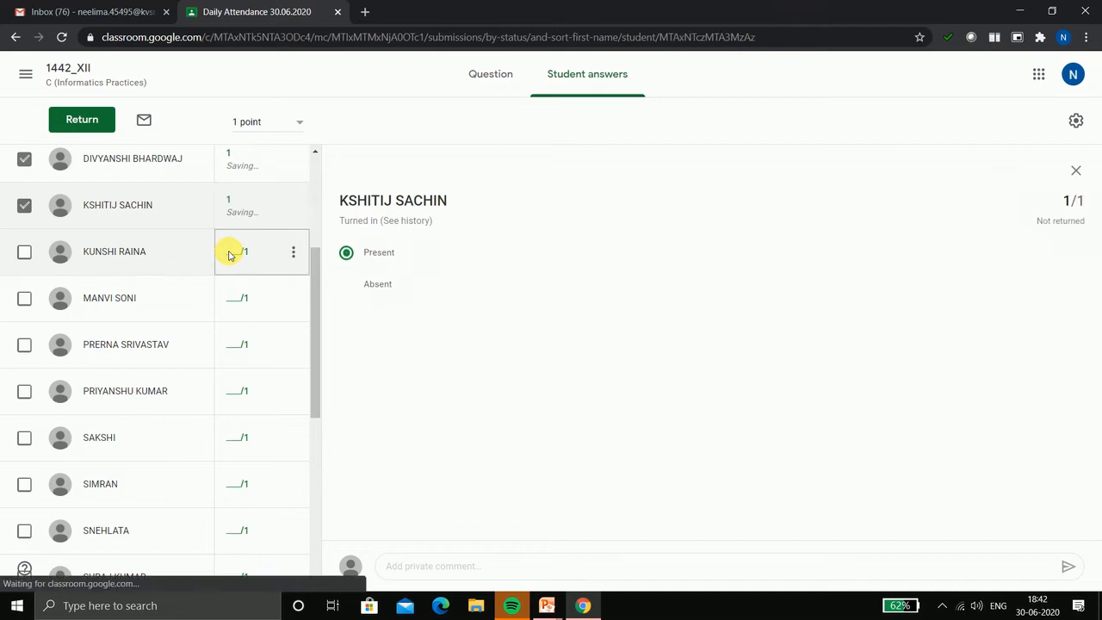
pyautogui.click(231, 298)
pyautogui.write('1')
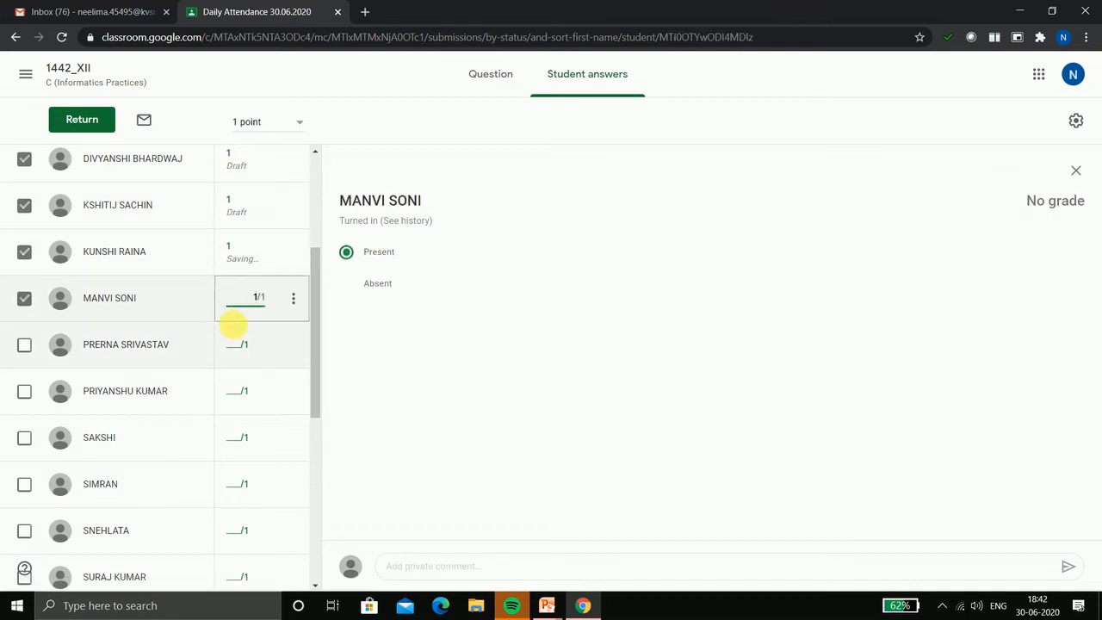
pyautogui.click(231, 343)
pyautogui.write('1')
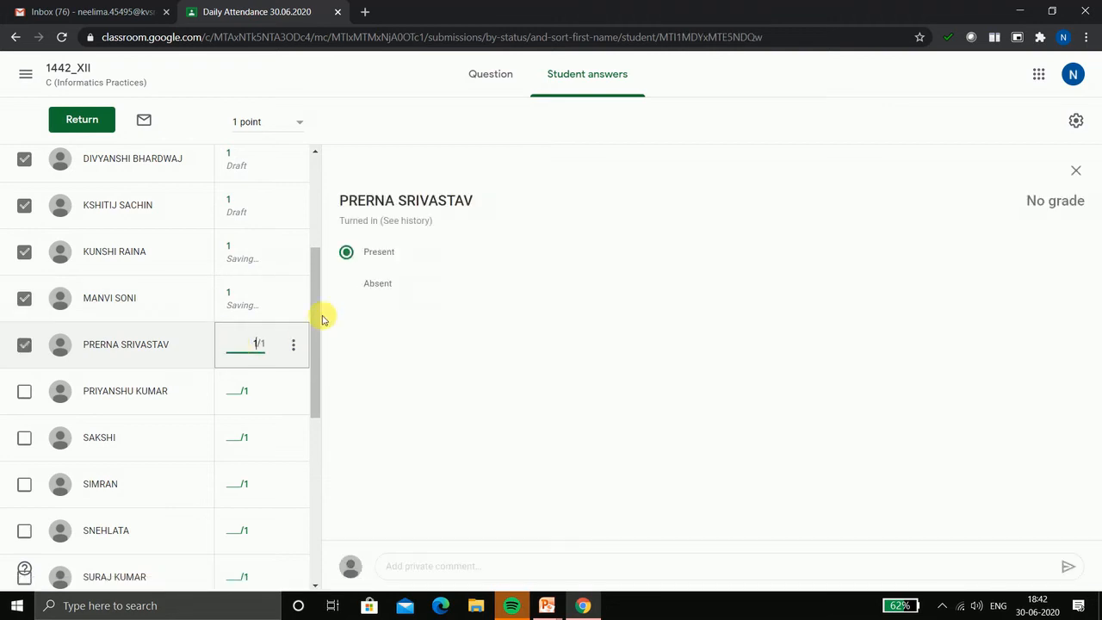
# Grade the remaining seven turned-in students with 1 each, down to the last one before the Assigned group.
pyautogui.moveTo(319, 312); pyautogui.dragTo(309, 373)
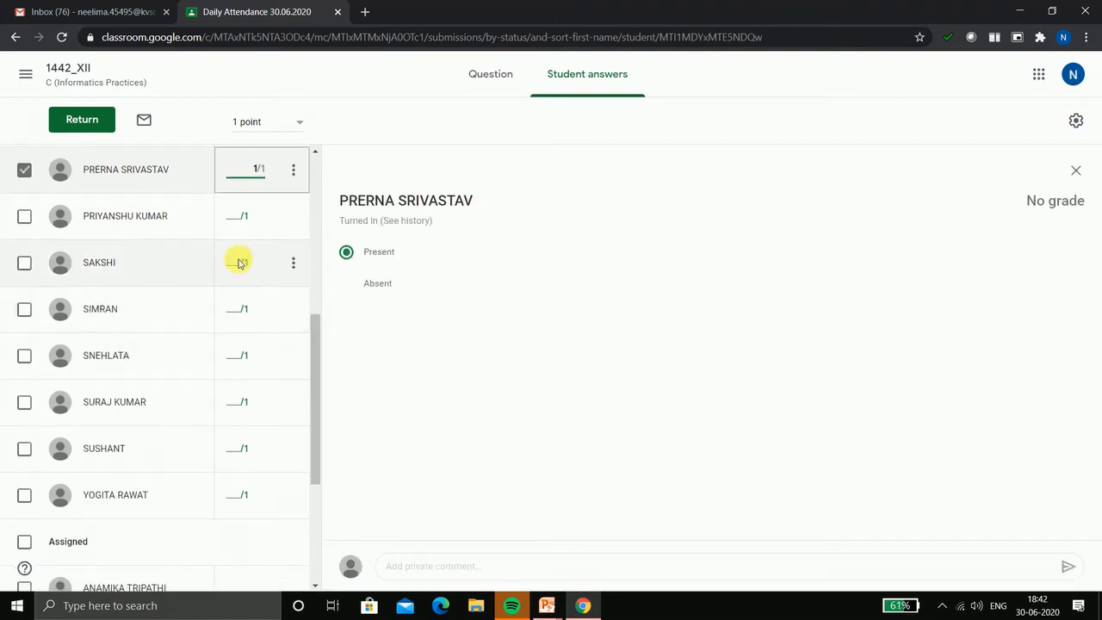
pyautogui.click(237, 215)
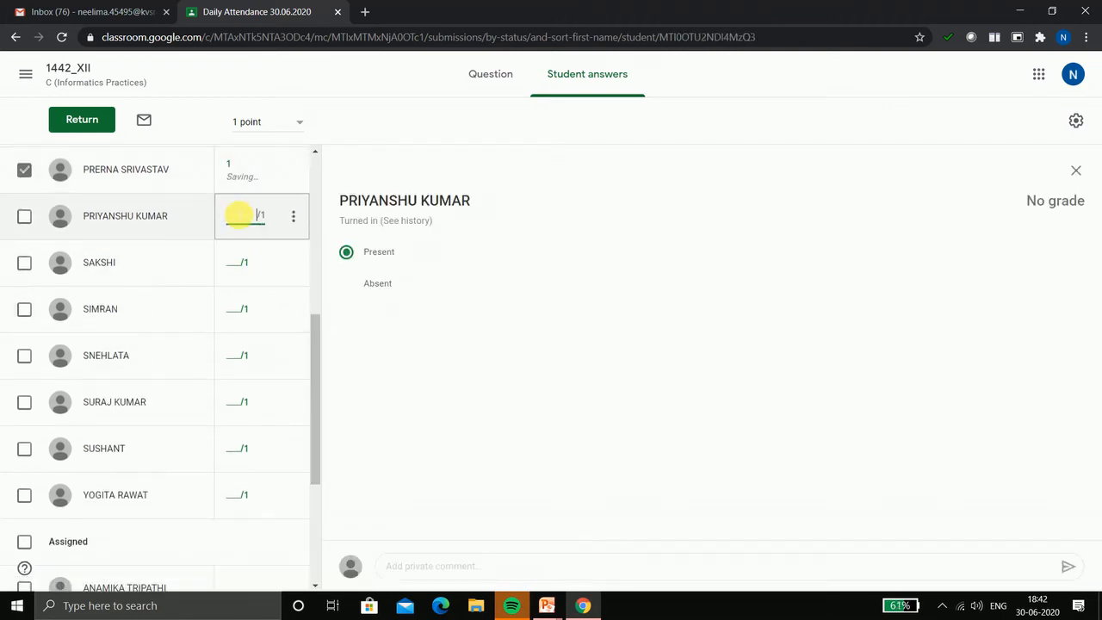
pyautogui.click(232, 263)
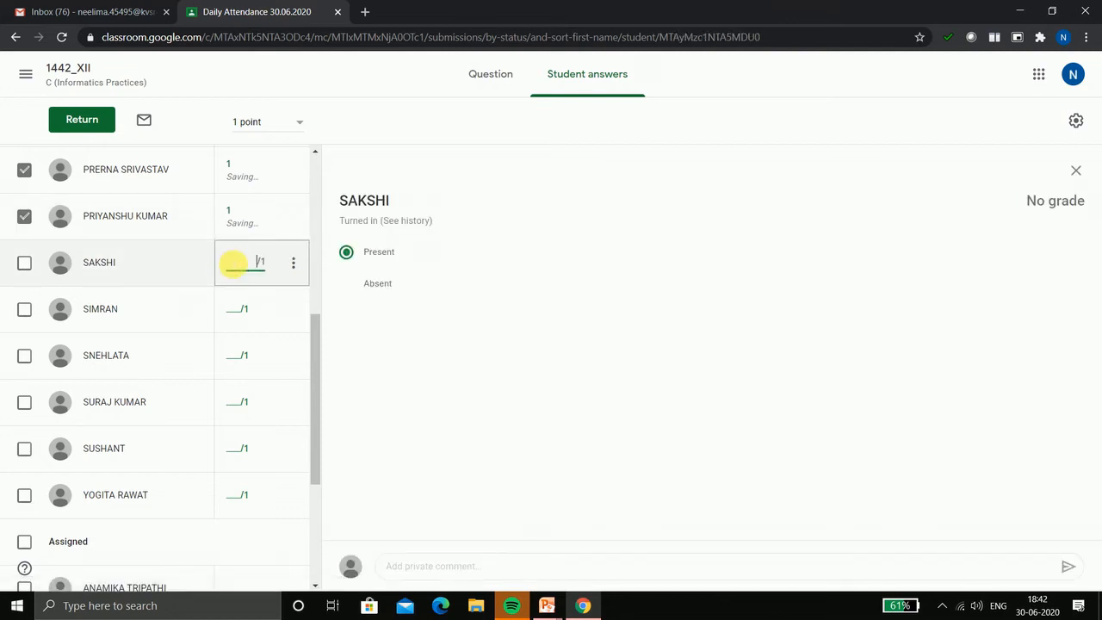
pyautogui.click(231, 310)
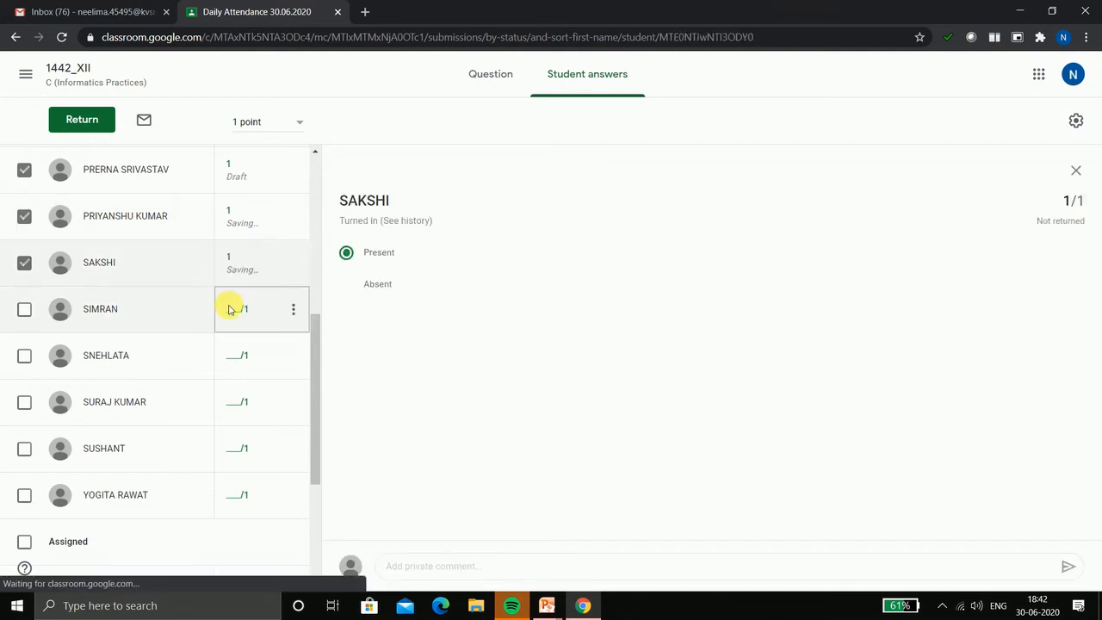
pyautogui.click(231, 355)
pyautogui.write('1')
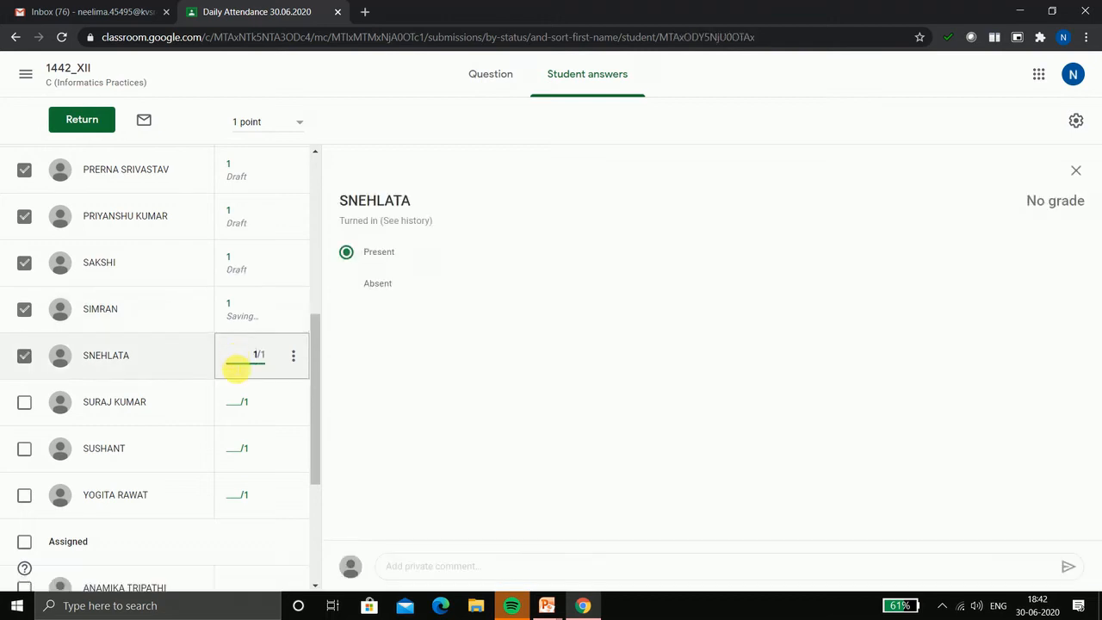
pyautogui.click(237, 401)
pyautogui.write('1')
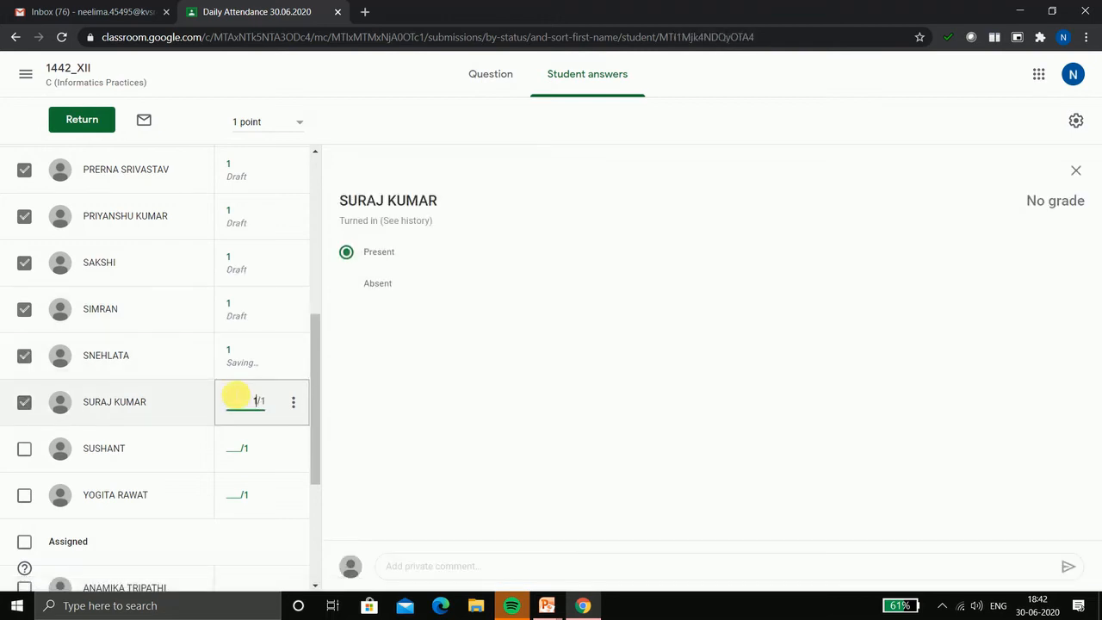
pyautogui.click(238, 449)
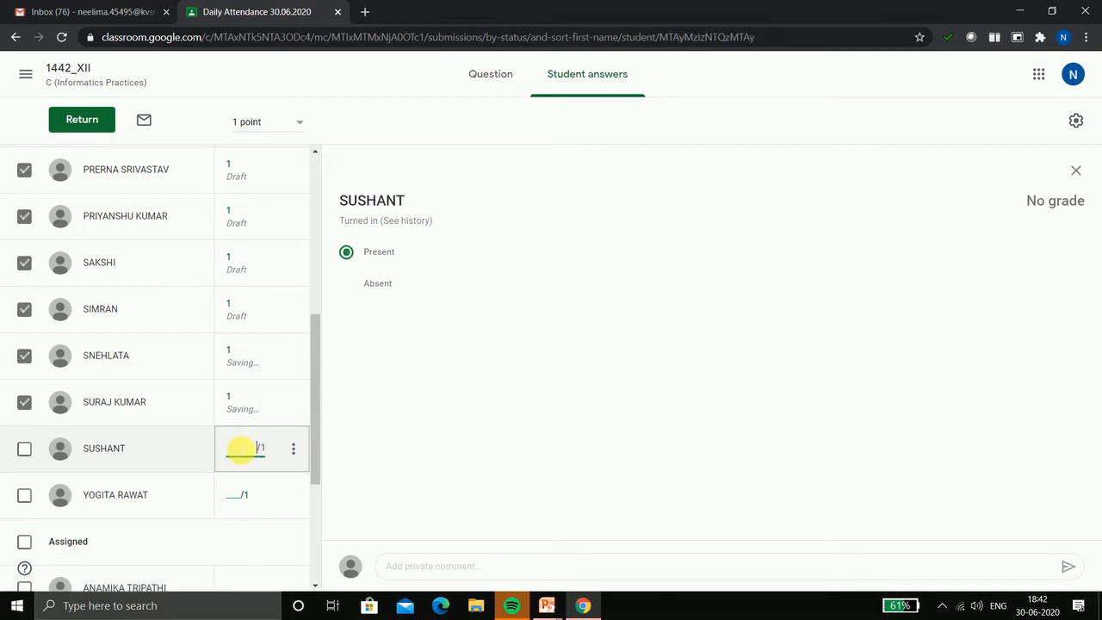
pyautogui.click(233, 493)
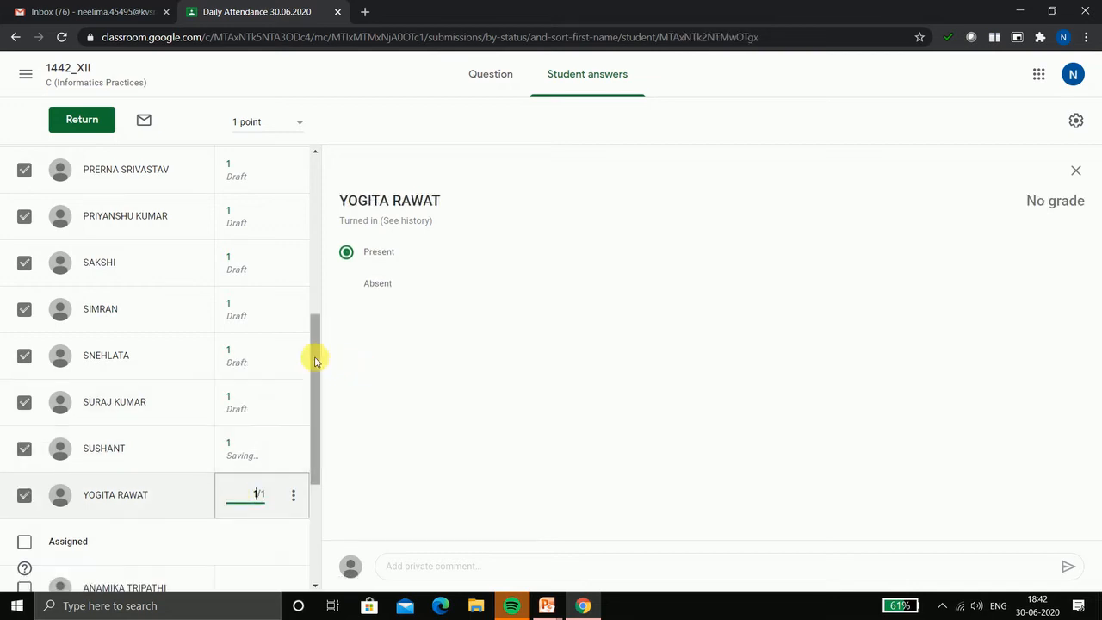
# Return the graded work to all 14 selected students.
pyautogui.scroll(5, 316, 165)
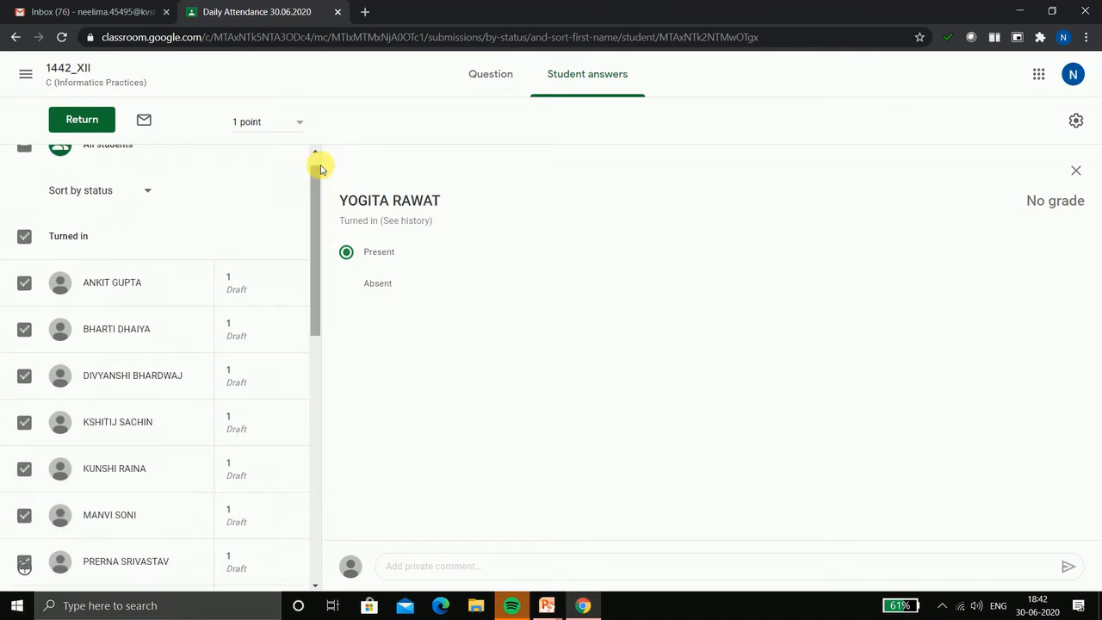
pyautogui.click(79, 120)
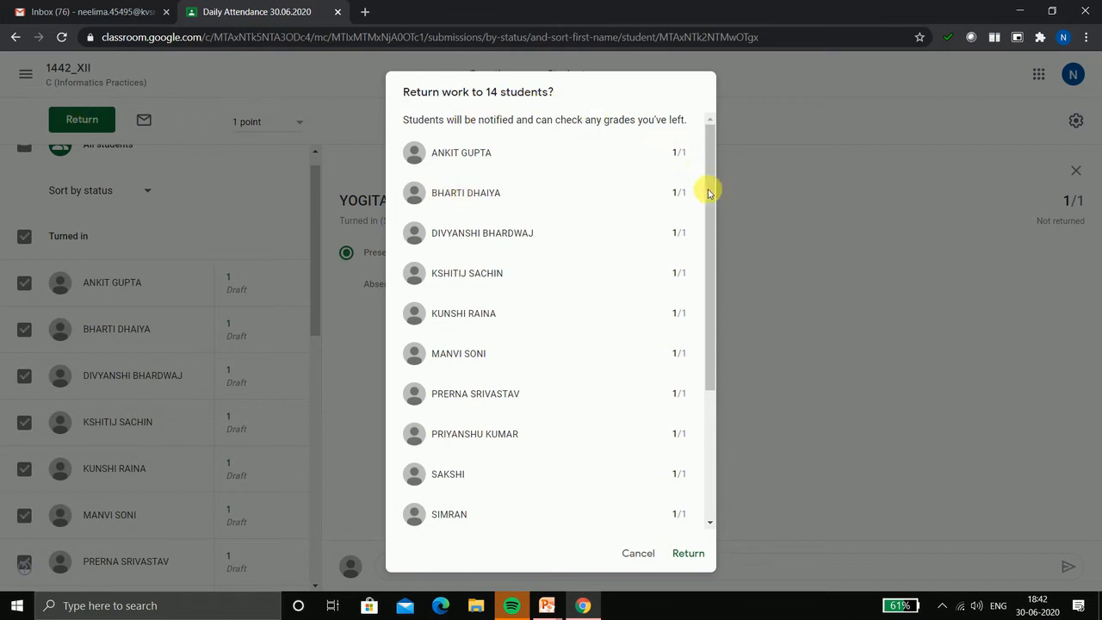
pyautogui.click(688, 554)
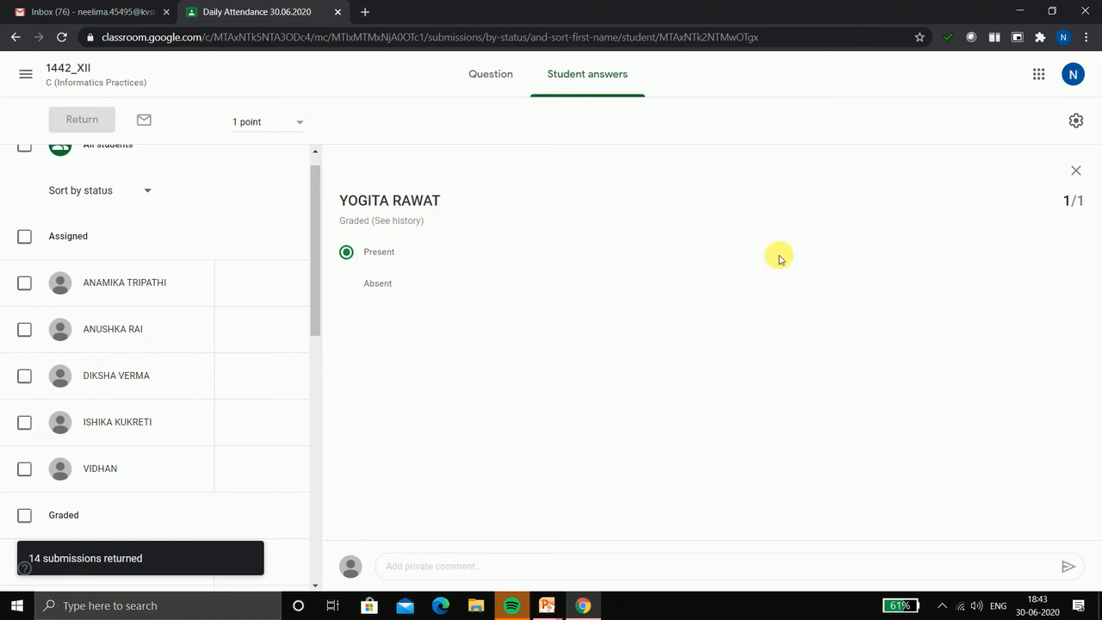
# Download only this question's grades as CSV and open the downloaded Daily_Attendance file.
pyautogui.click(1077, 123)
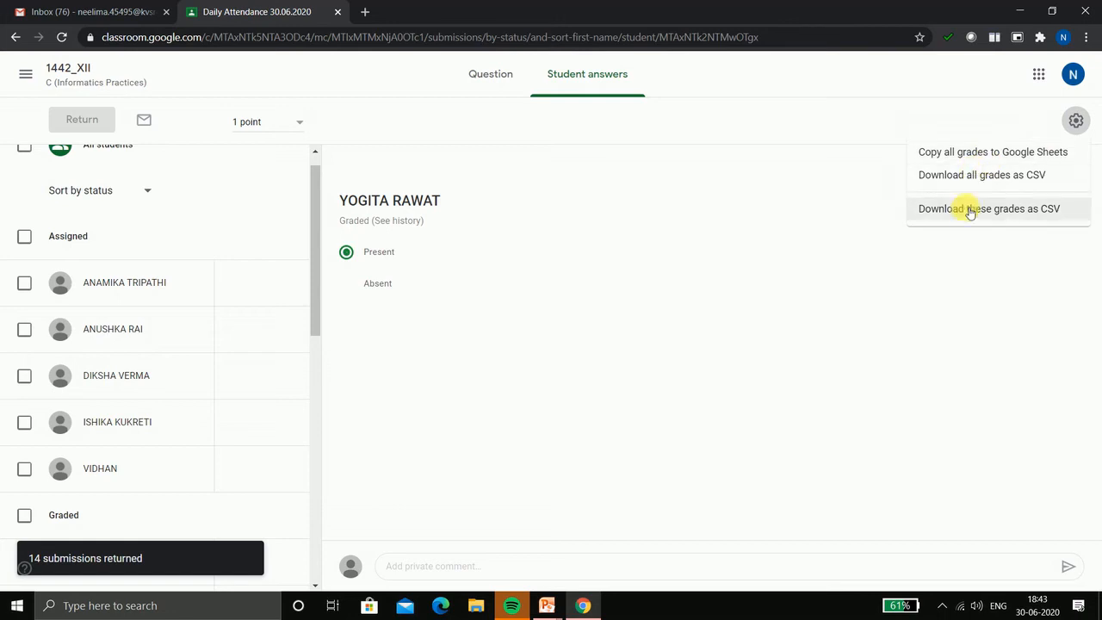
pyautogui.click(1042, 218)
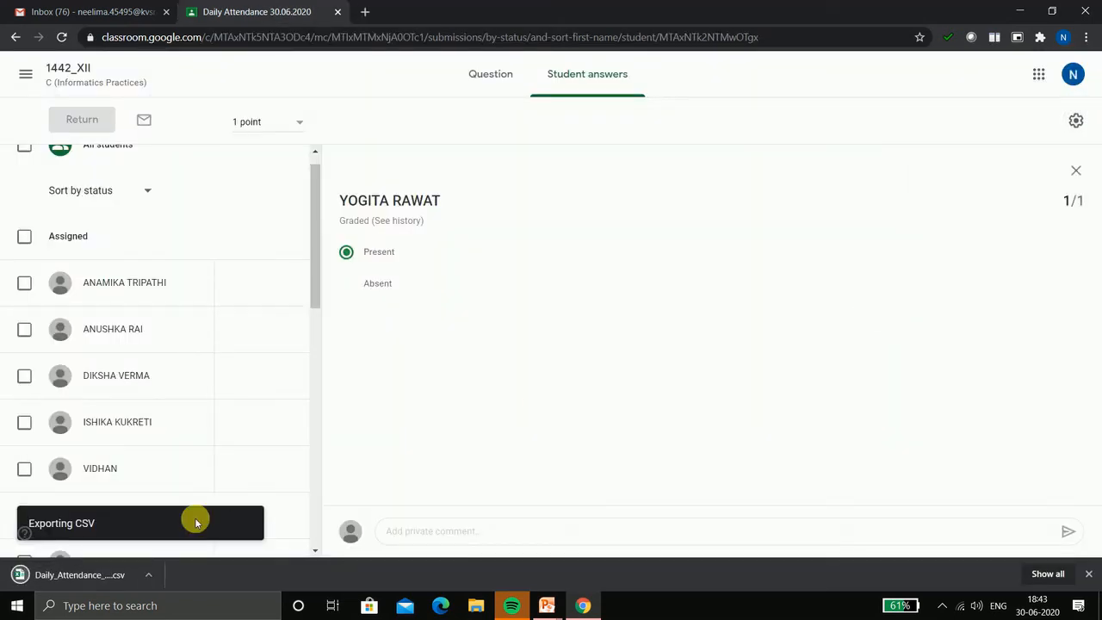
pyautogui.click(74, 574)
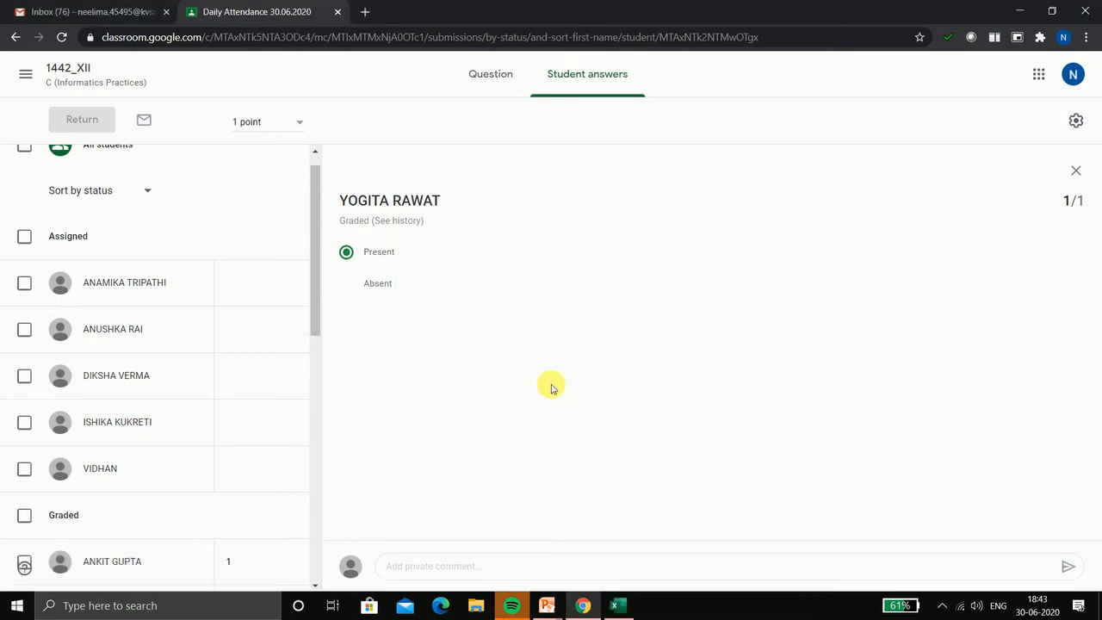
# Switch to Excel, dismiss the Office sign-in prompt, review the grades in the Daily_Attendance_30062020 sheet, and close the workbook.
pyautogui.click(619, 607)
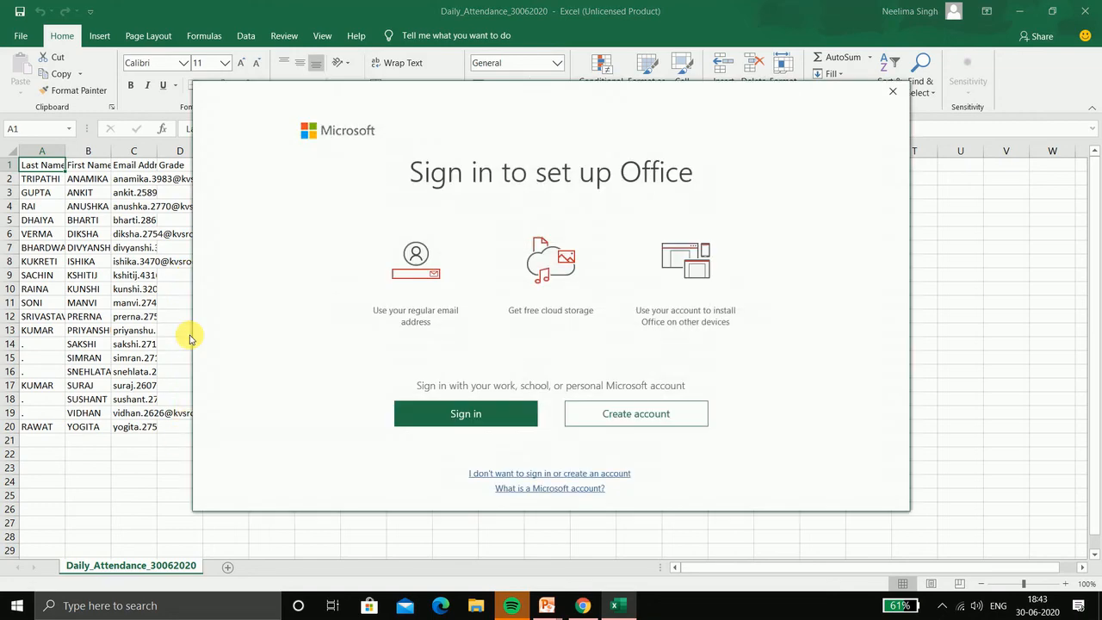
pyautogui.click(893, 93)
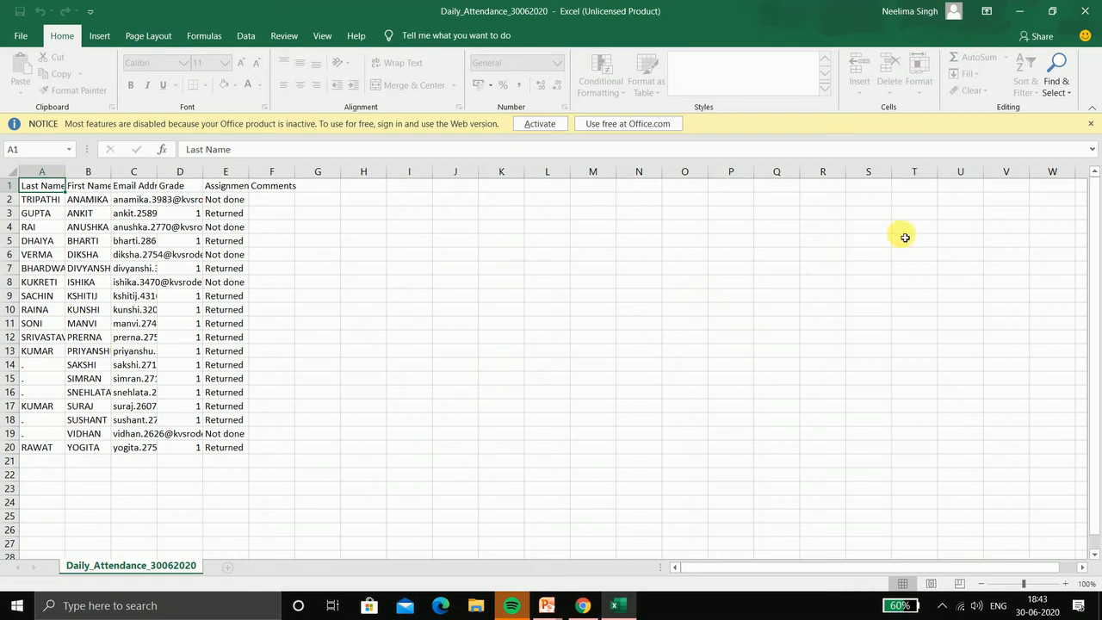
pyautogui.click(1089, 18)
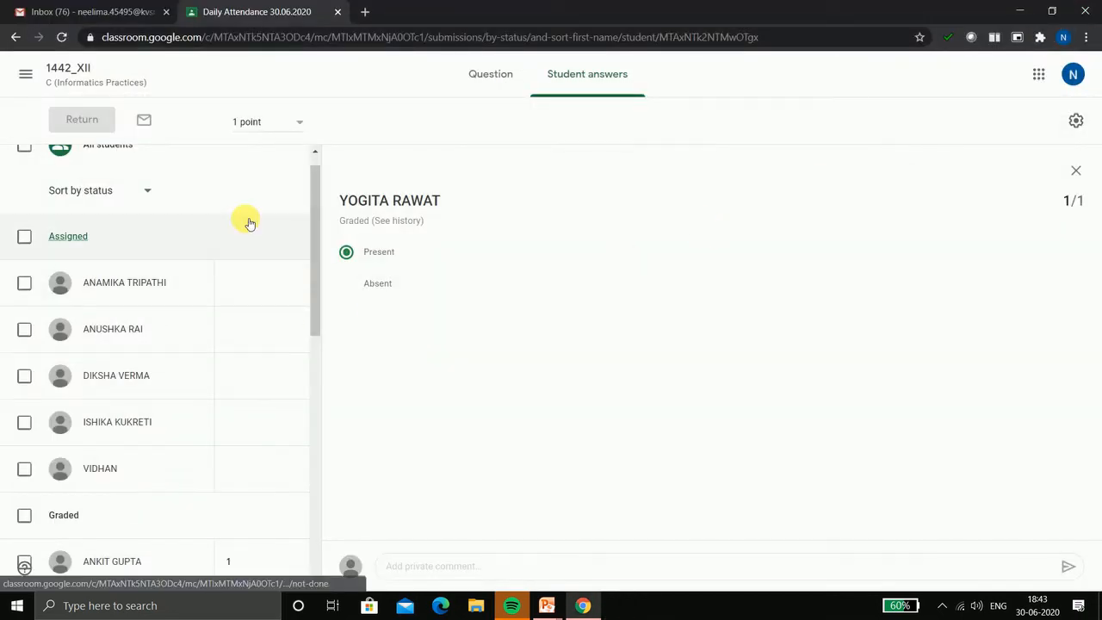
# Return to the 1442_XII classwork and open the graded student answers of the Daily Attendance 29.06.2020 question.
pyautogui.click(26, 75)
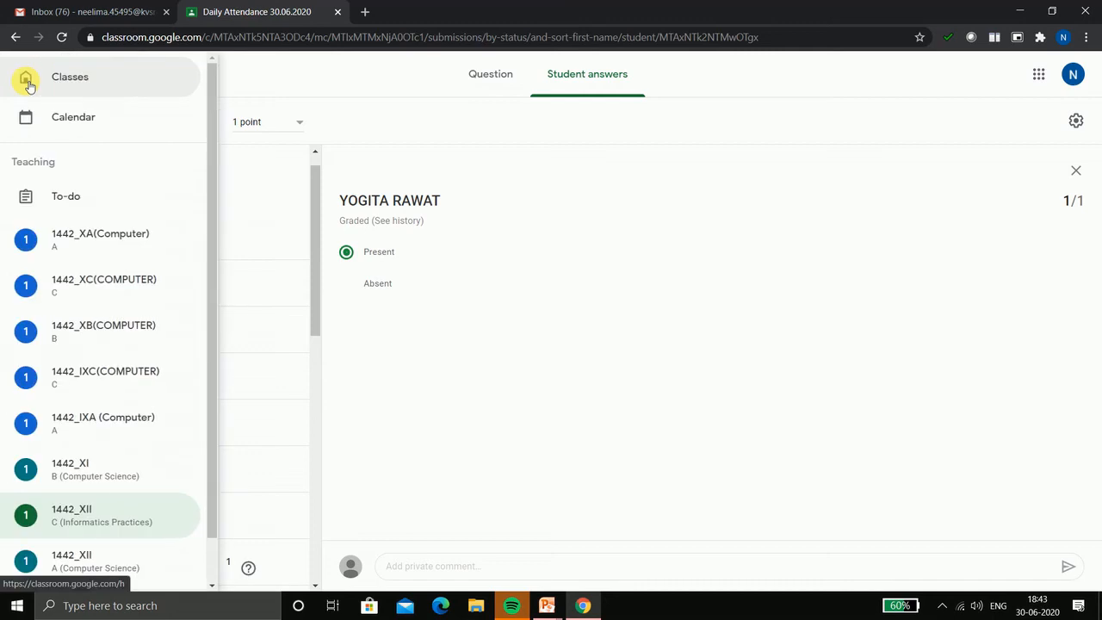
pyautogui.click(29, 85)
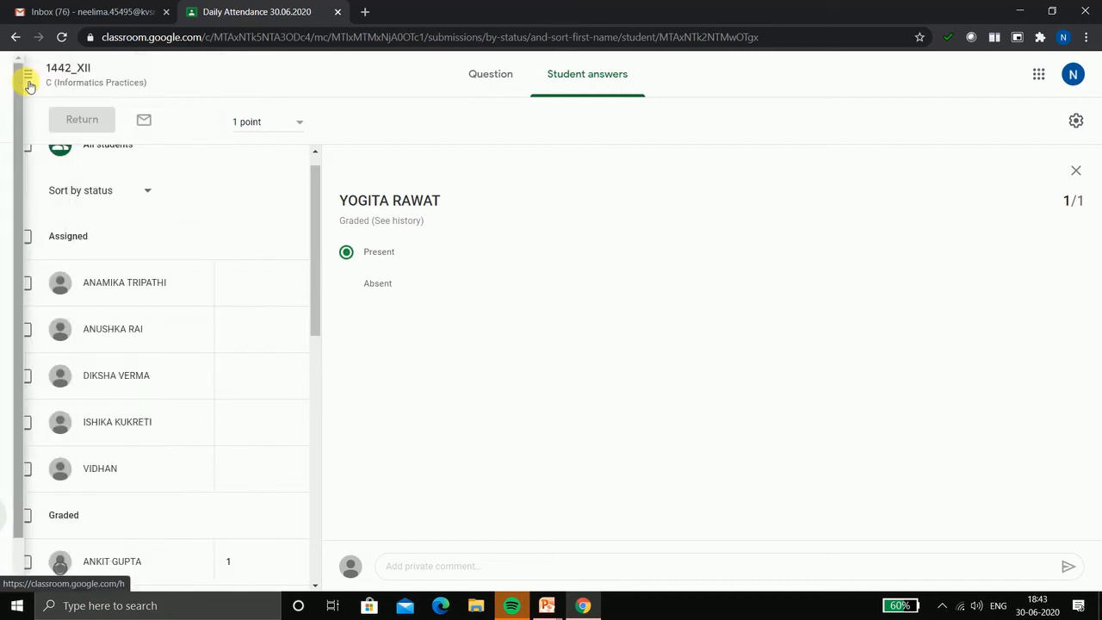
pyautogui.click(78, 85)
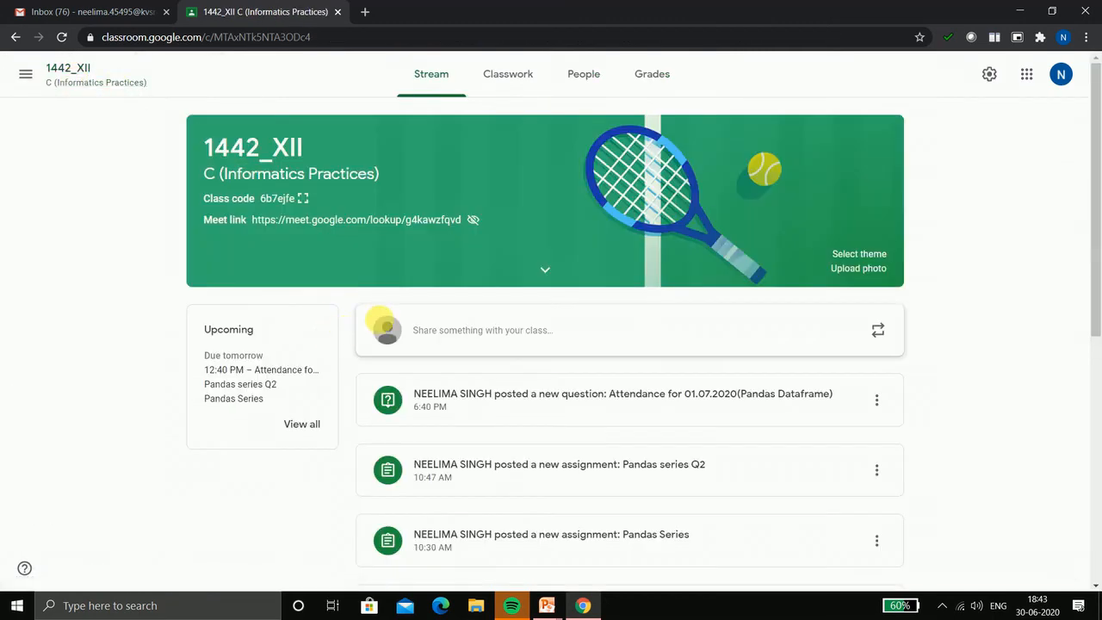
pyautogui.click(524, 75)
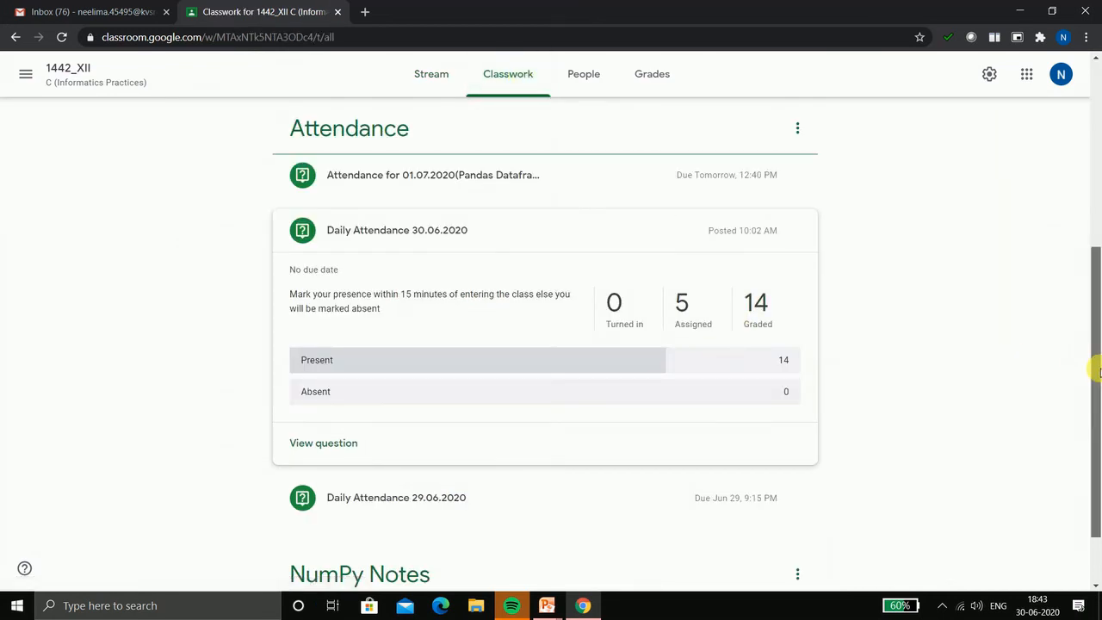
pyautogui.moveTo(1095, 371); pyautogui.dragTo(1099, 454)
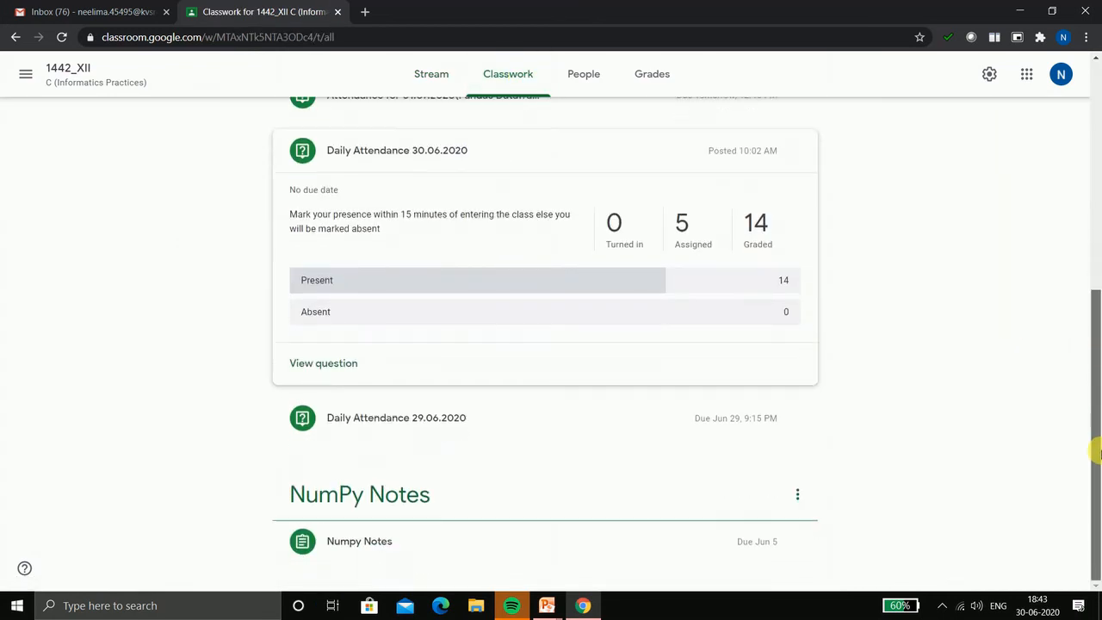
pyautogui.click(435, 415)
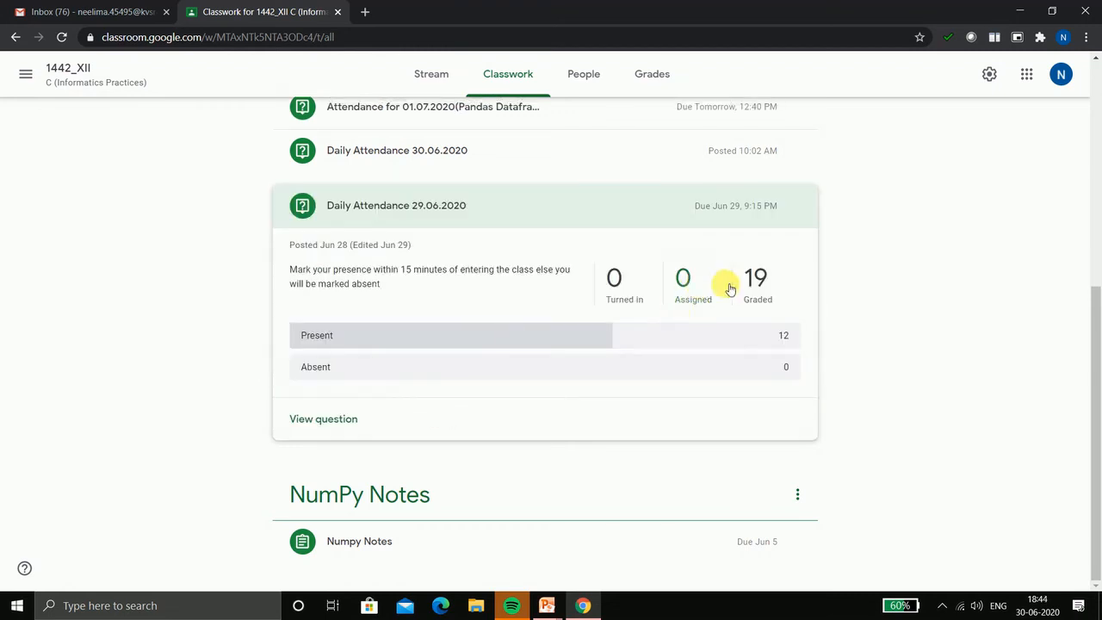
pyautogui.click(757, 288)
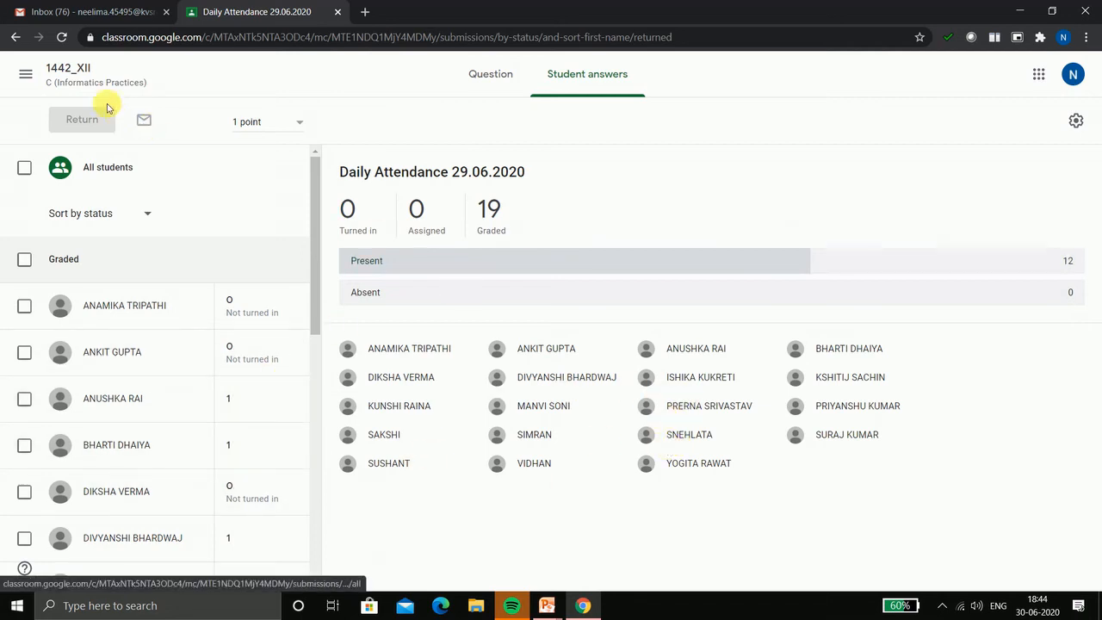
# Go back to the class's classwork and reuse the post "Attendance for 01.07.2020(Pandas Dataframe)" as a new question.
pyautogui.click(83, 90)
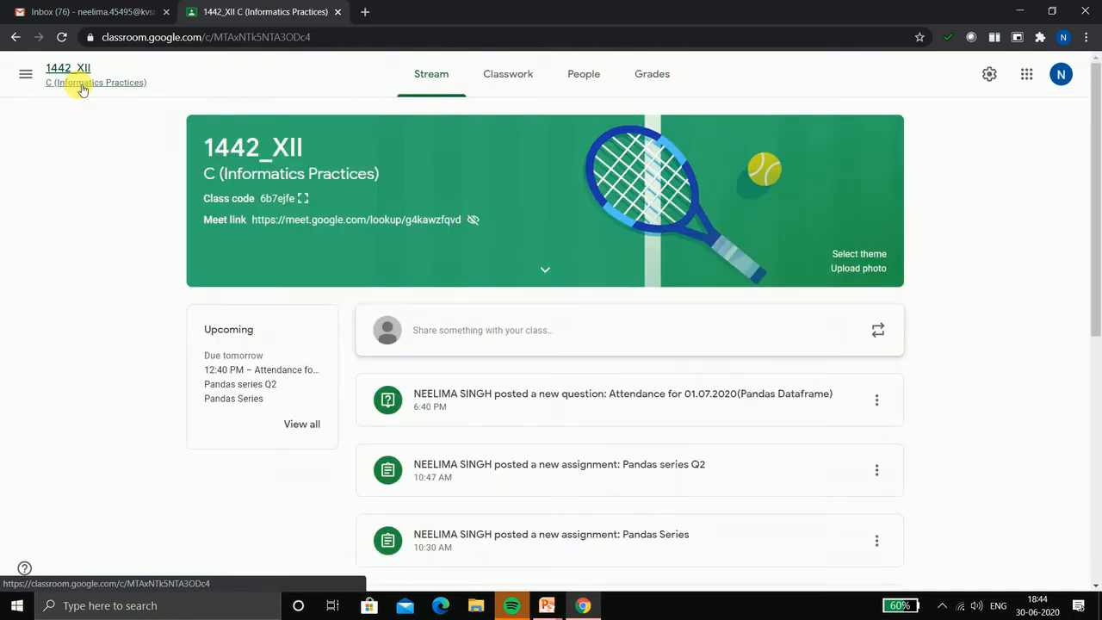
pyautogui.click(505, 84)
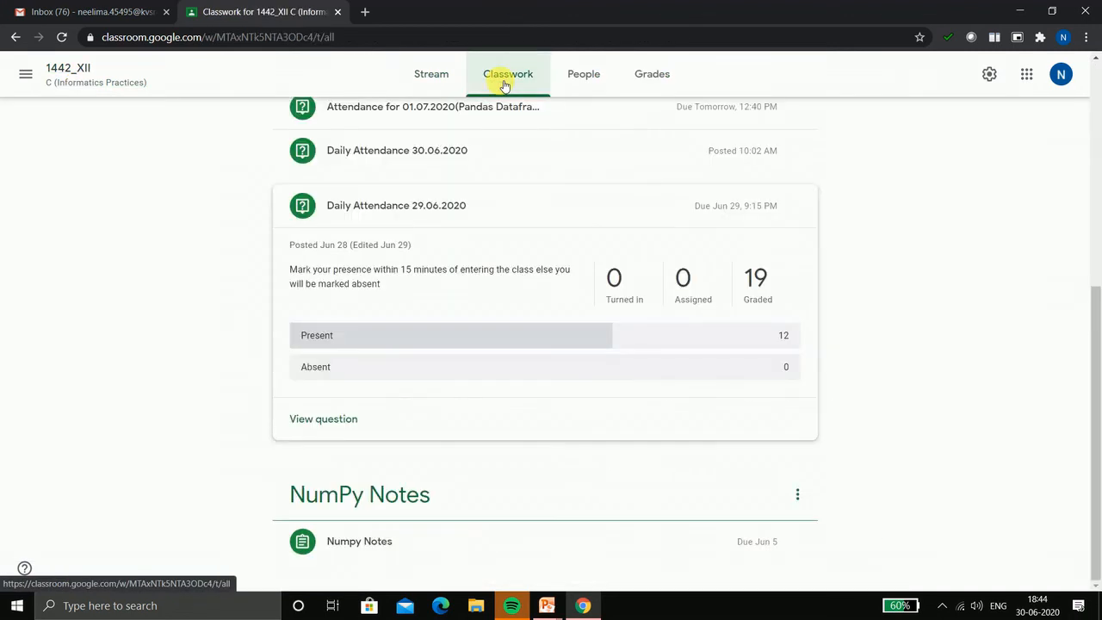
pyautogui.moveTo(1096, 358); pyautogui.dragTo(1098, 124)
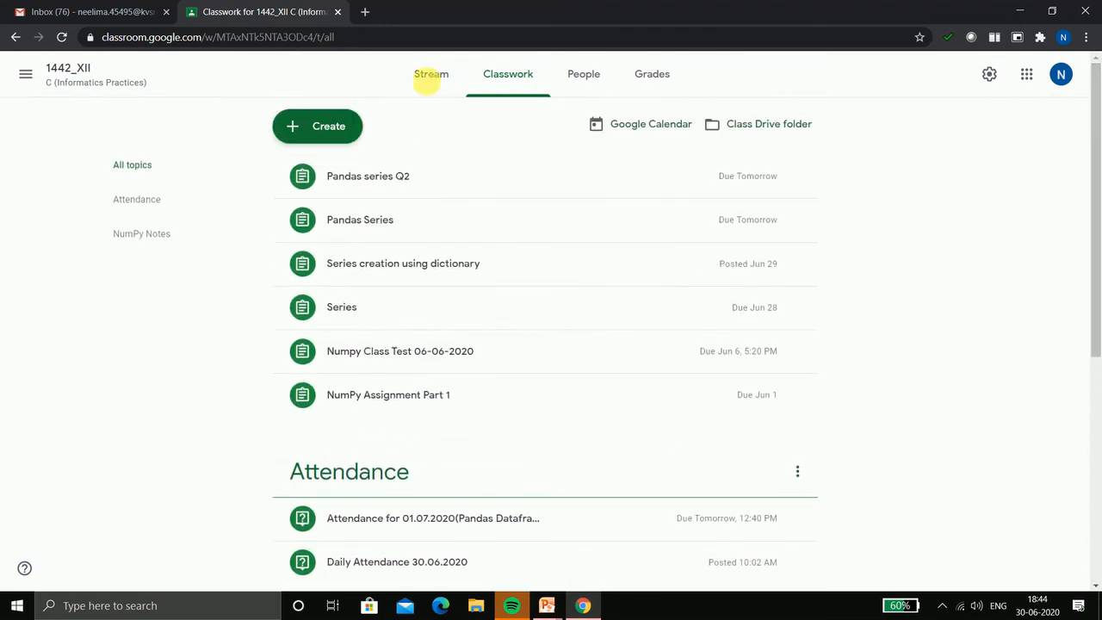
pyautogui.click(333, 142)
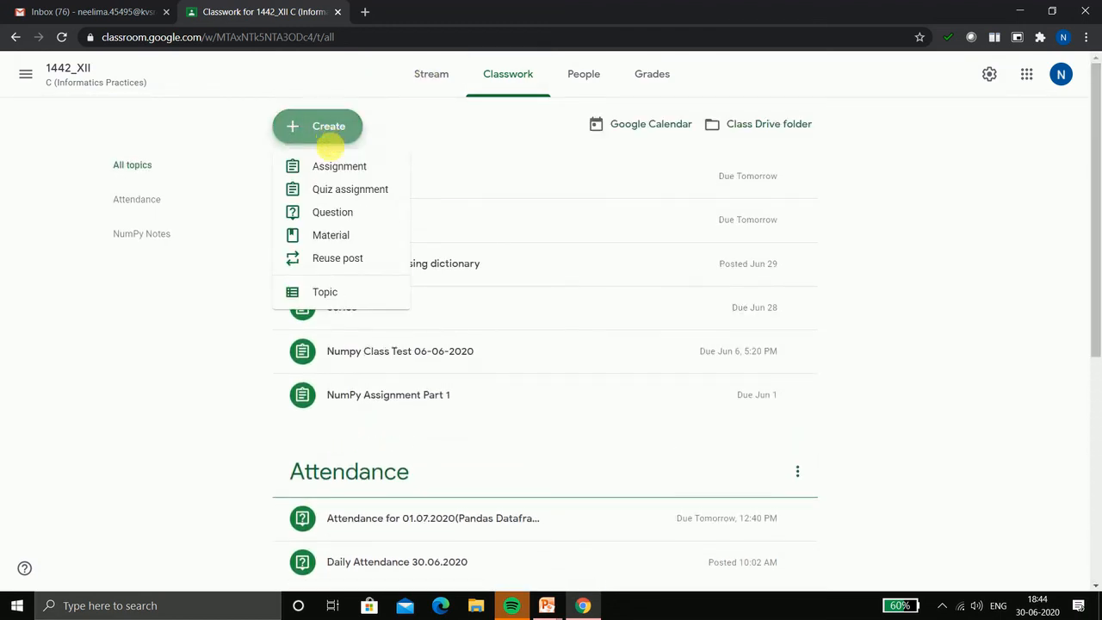
pyautogui.click(321, 260)
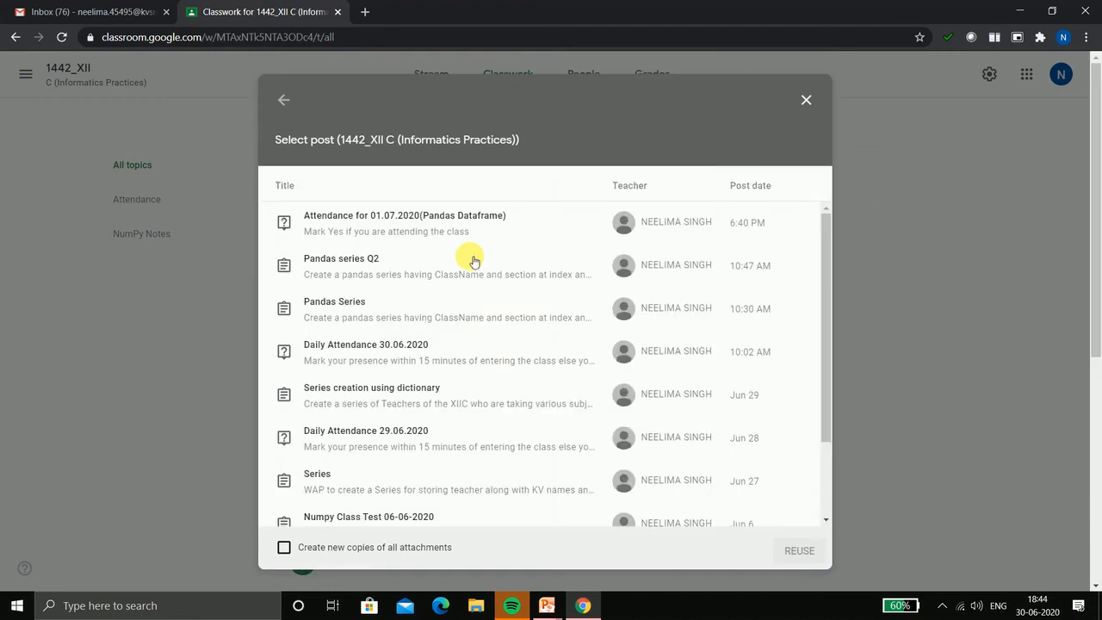
pyautogui.click(412, 361)
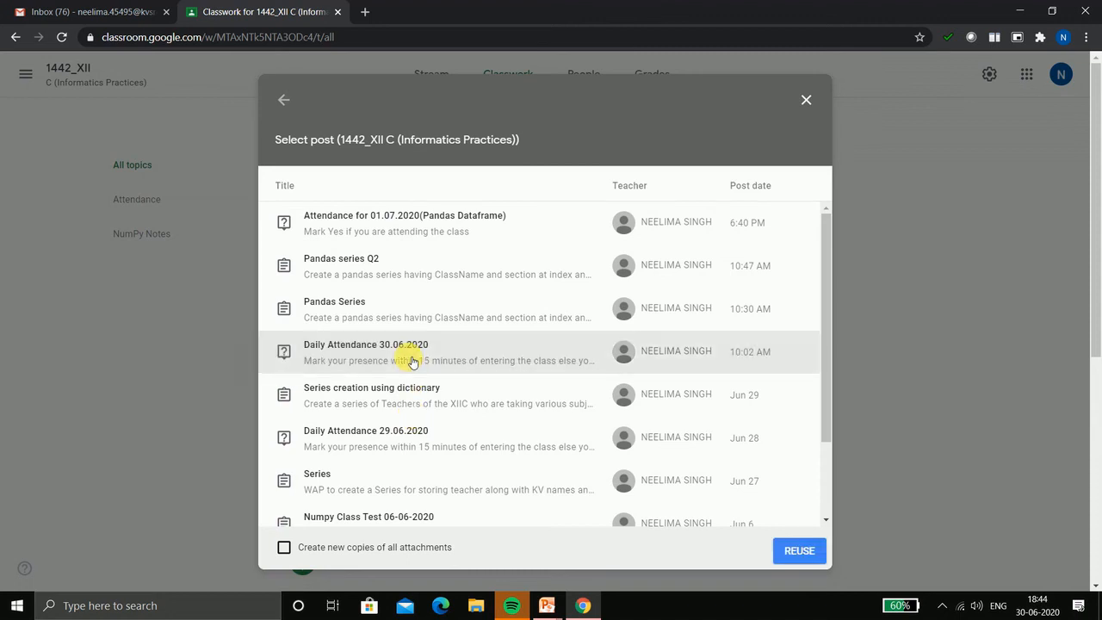
pyautogui.click(347, 235)
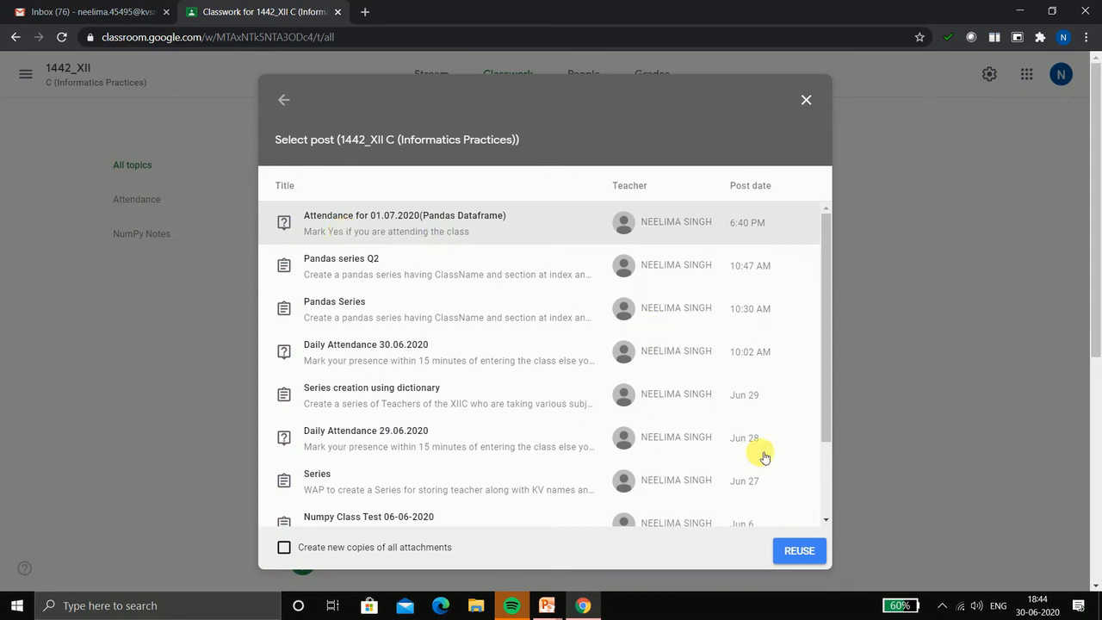
pyautogui.click(792, 556)
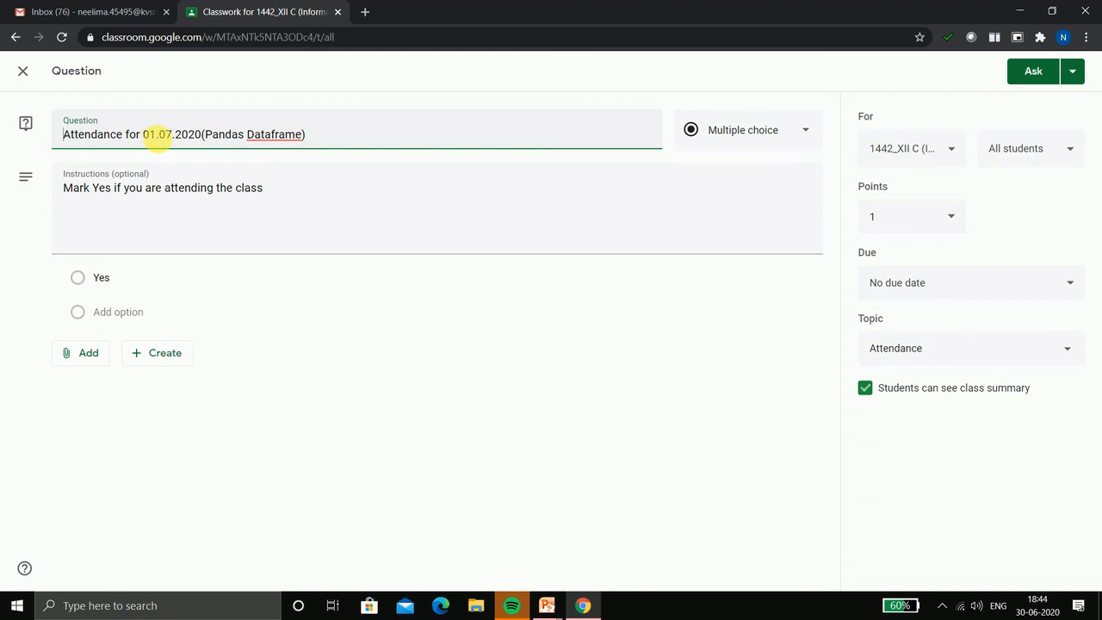
# Retitle the question "Attendance for 02.07.2020(Pandas Dataframe using Dictionary)" and make it Ungraded.
pyautogui.click(157, 135)
pyautogui.press('BackSpace')
pyautogui.write('2')
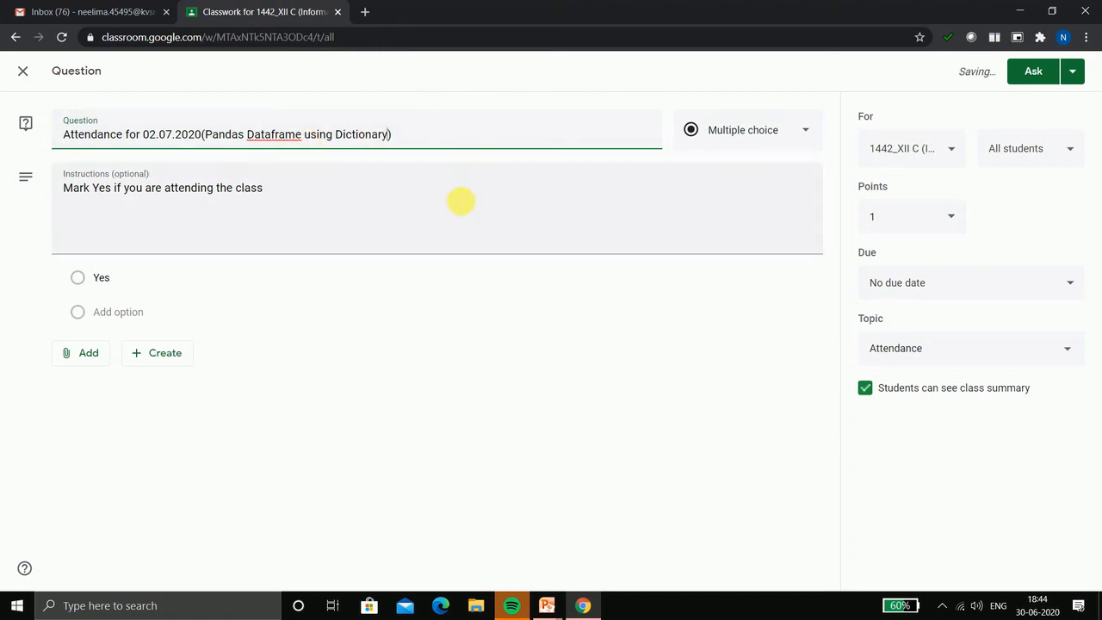
pyautogui.click(954, 219)
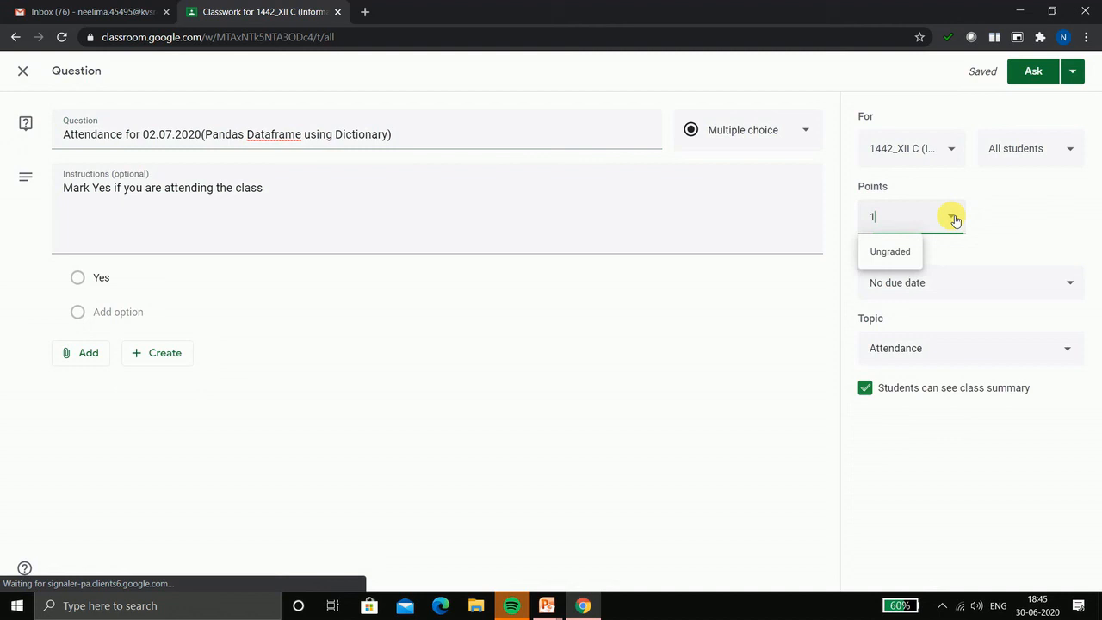
pyautogui.click(902, 255)
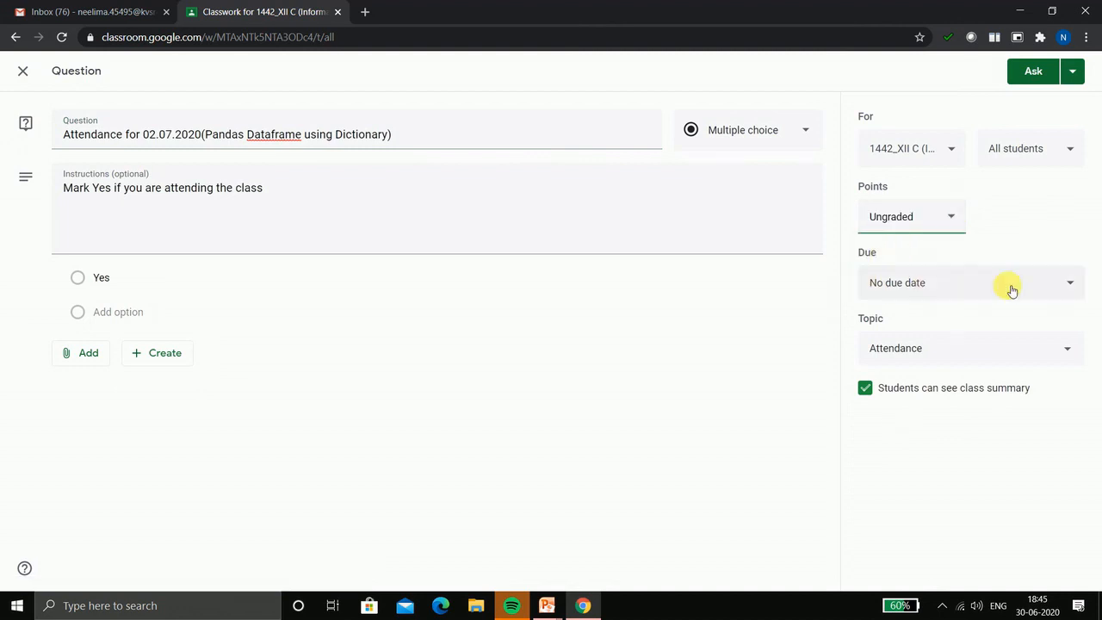
# Set the question's due date to Jul 2, 2020 at 10:15 PM and post it to the class.
pyautogui.click(1074, 289)
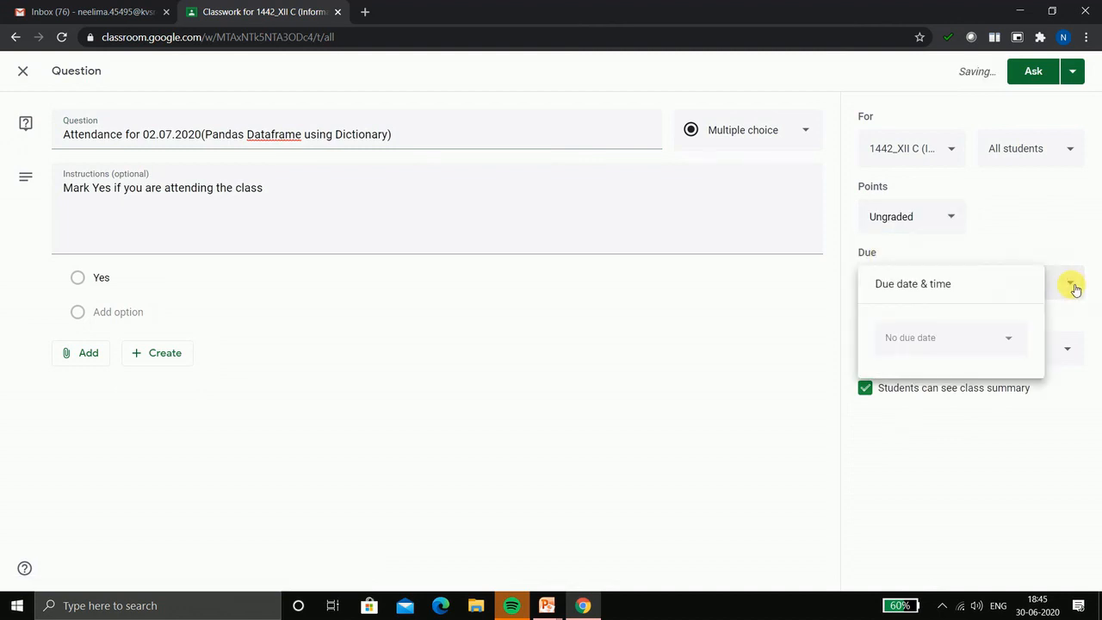
pyautogui.click(1012, 346)
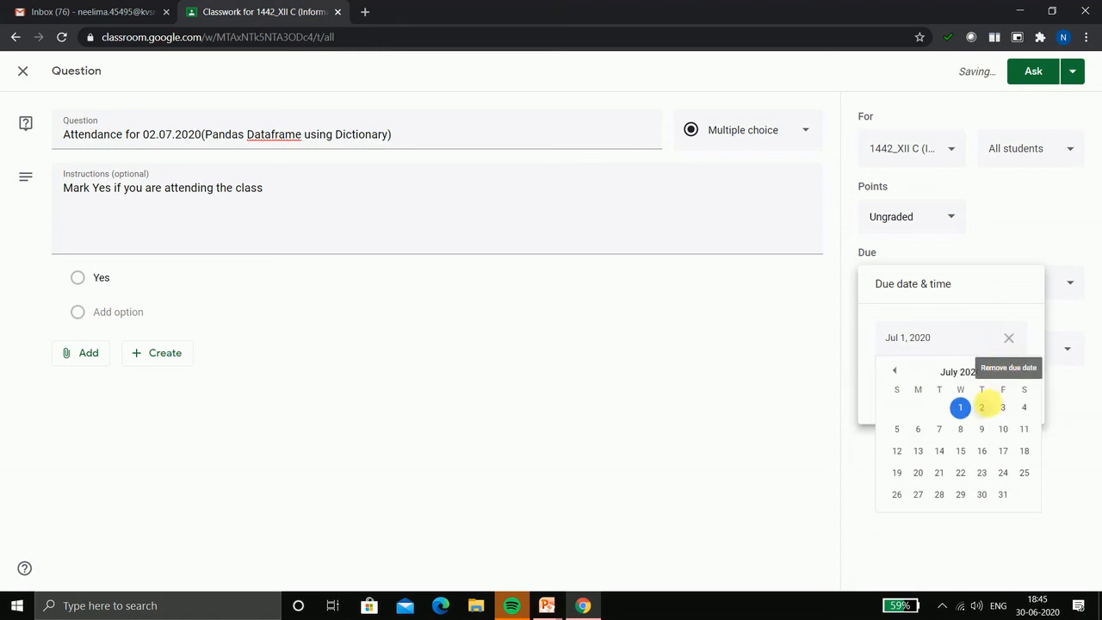
pyautogui.click(984, 408)
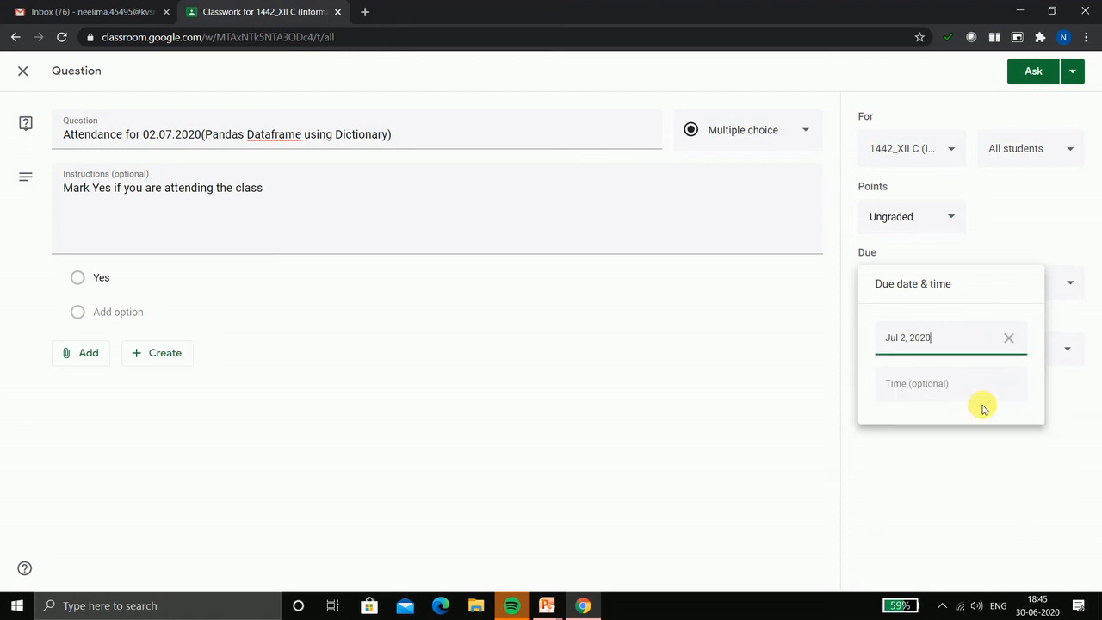
pyautogui.click(942, 387)
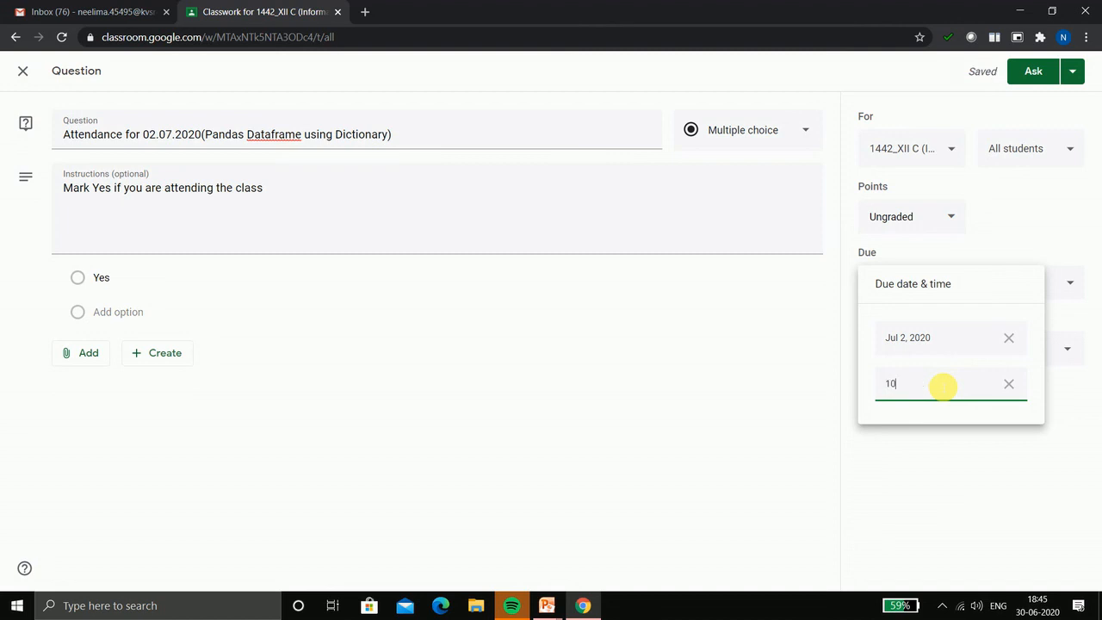
pyautogui.click(748, 376)
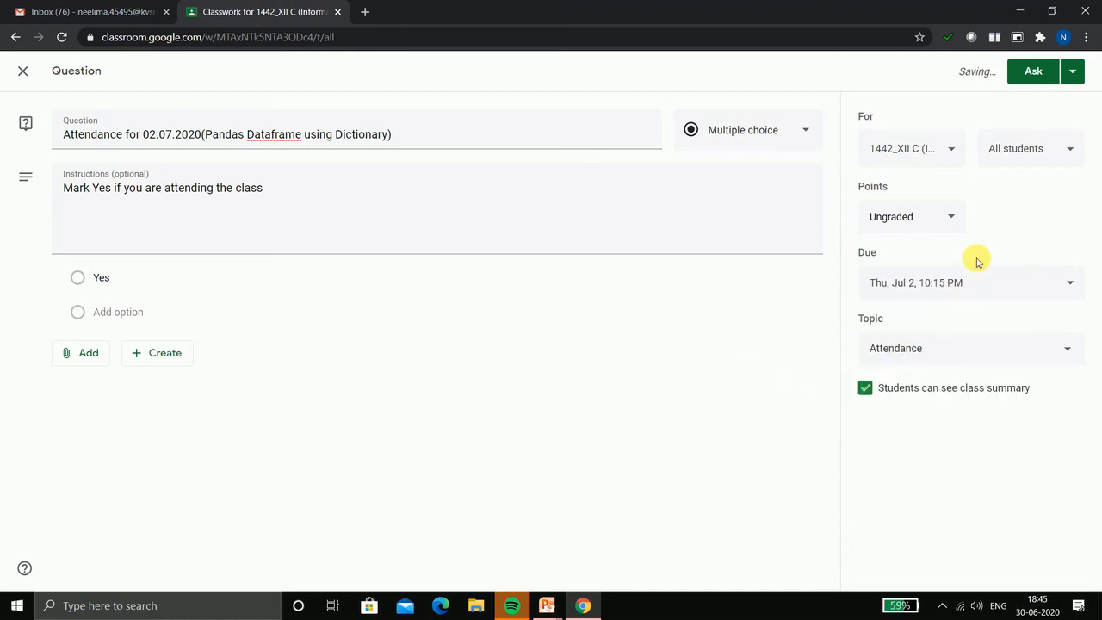
pyautogui.click(1036, 74)
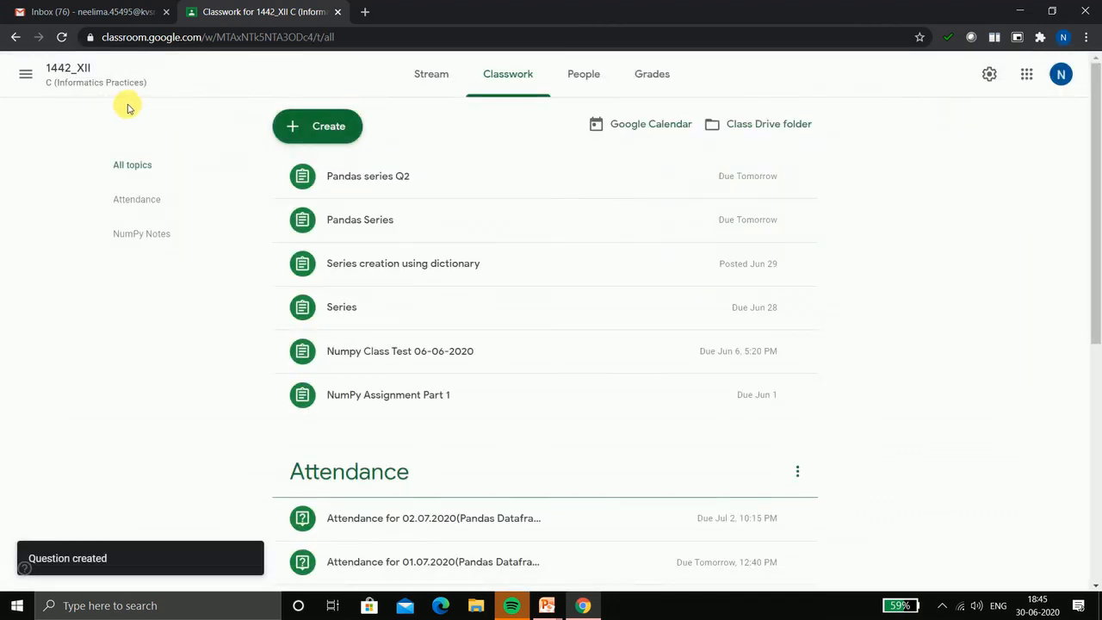
# Expand the new 02.07.2020 attendance question under the Attendance topic and view its list of assigned students.
pyautogui.click(485, 518)
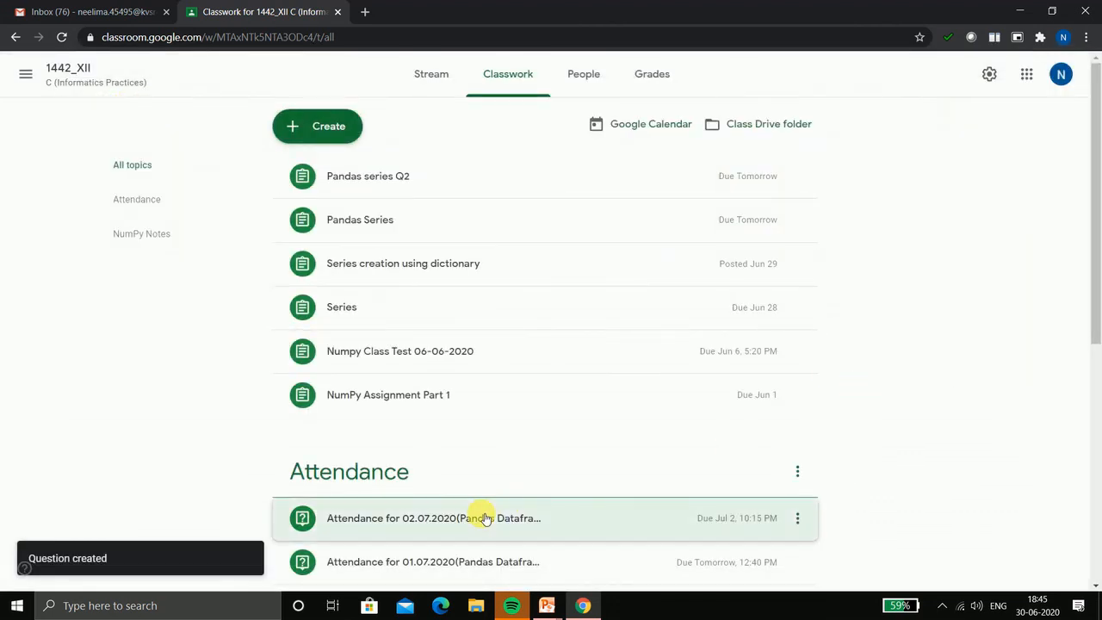
pyautogui.click(485, 518)
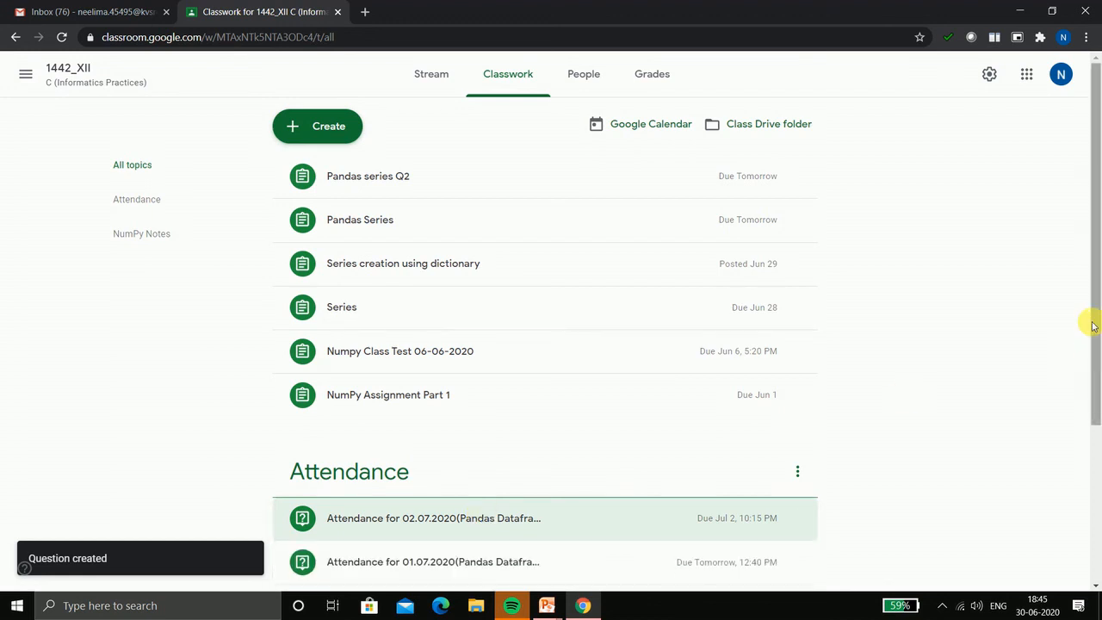
pyautogui.moveTo(1092, 325); pyautogui.dragTo(1089, 436)
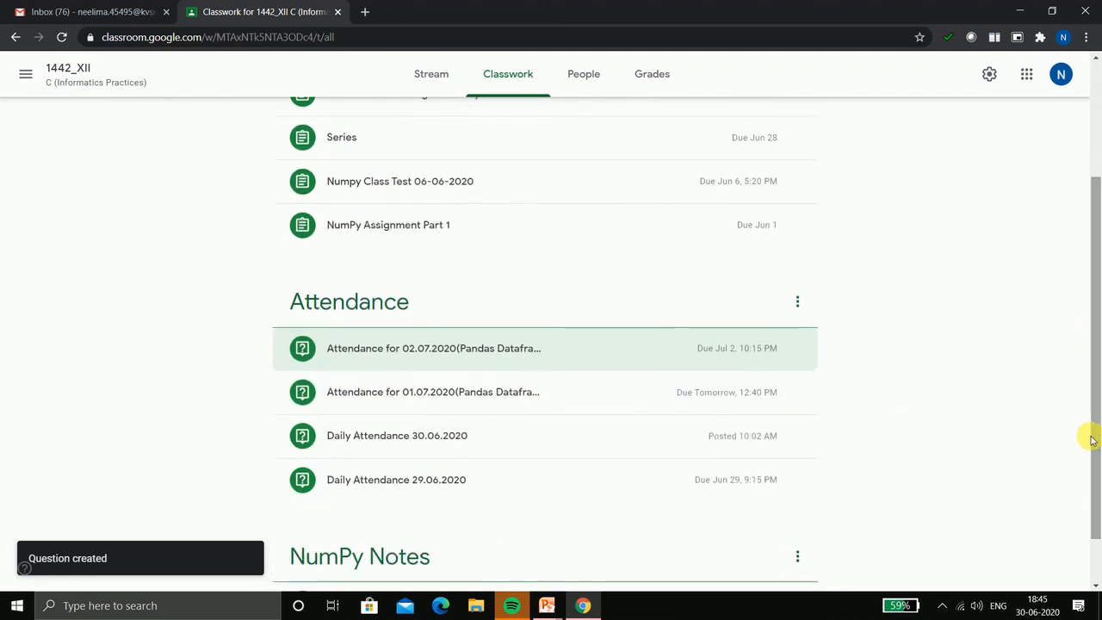
pyautogui.click(530, 362)
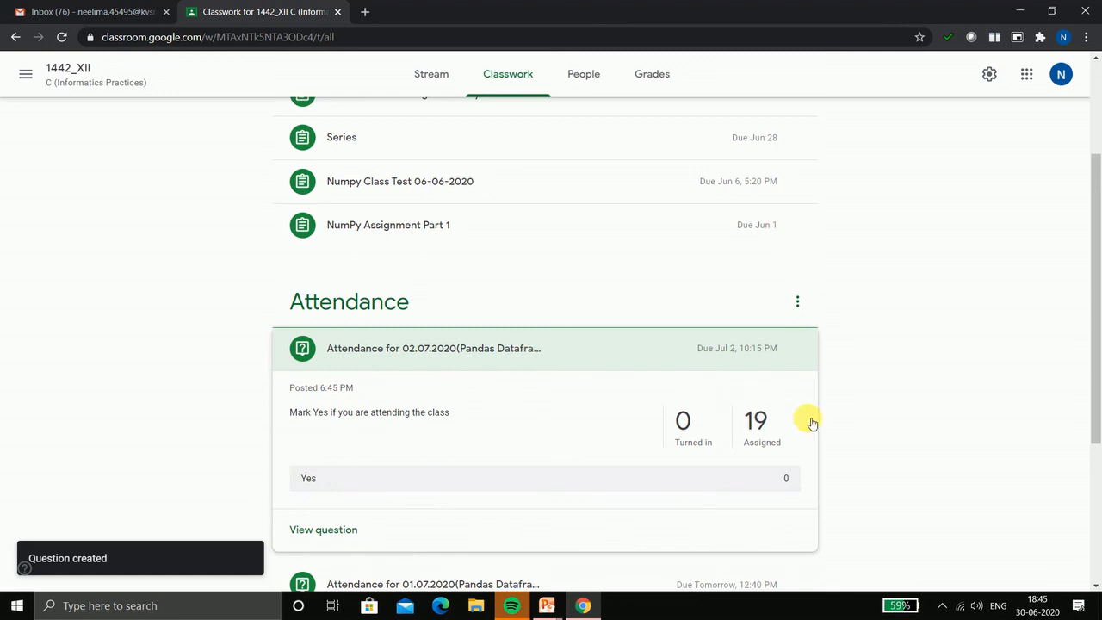
pyautogui.click(761, 430)
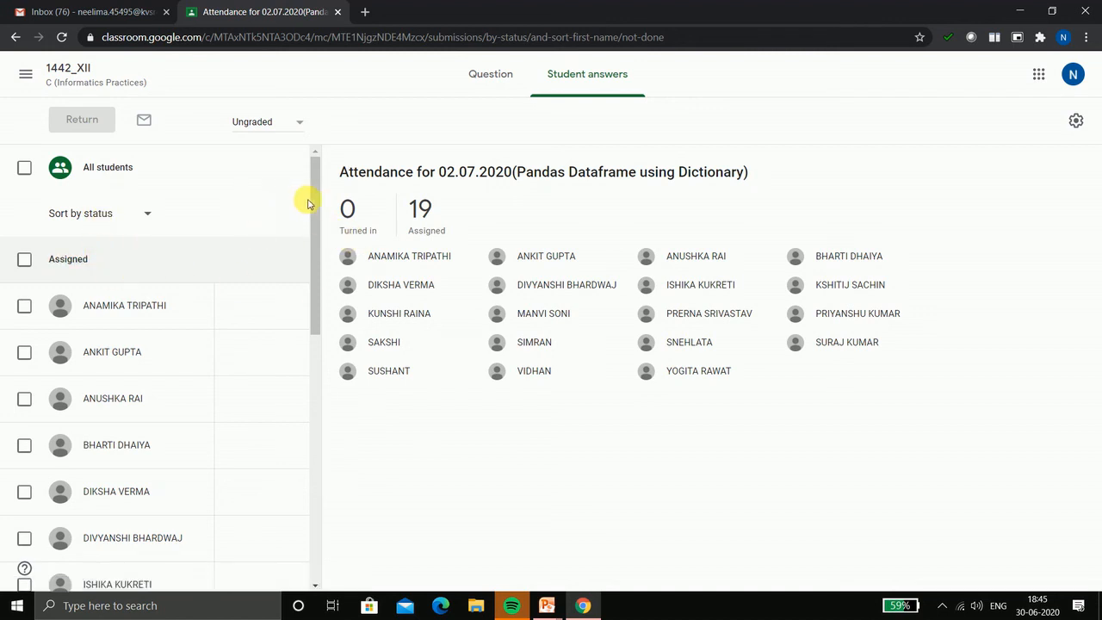
pyautogui.moveTo(319, 221); pyautogui.dragTo(327, 188)
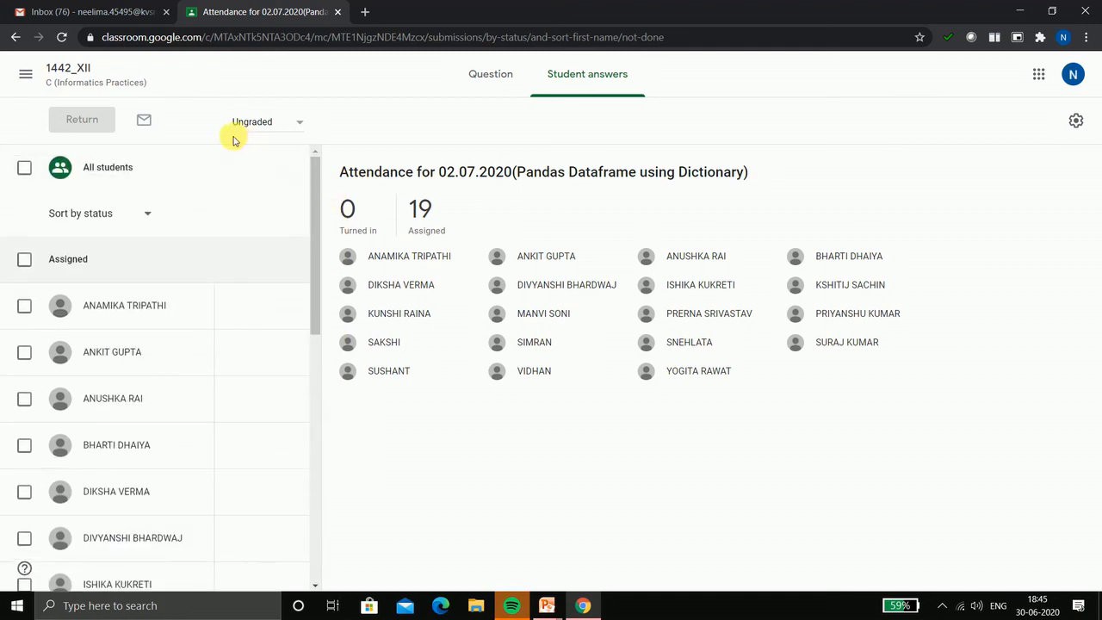
# Return to the class's classwork page, collapse the 02.07.2020 attendance question and view the start of the list.
pyautogui.click(58, 73)
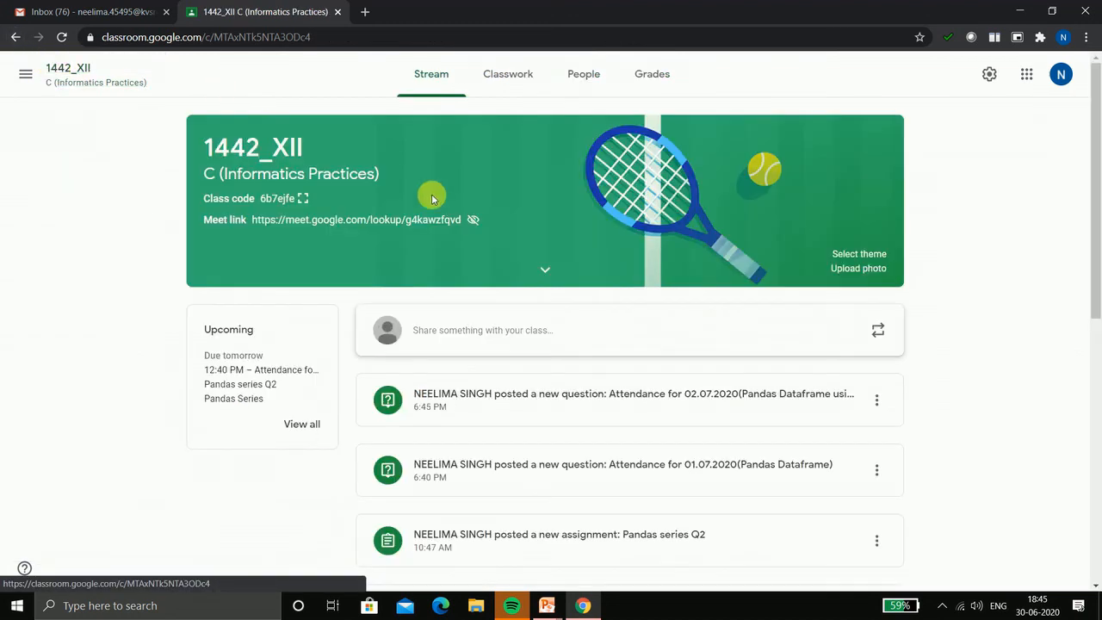
pyautogui.click(506, 76)
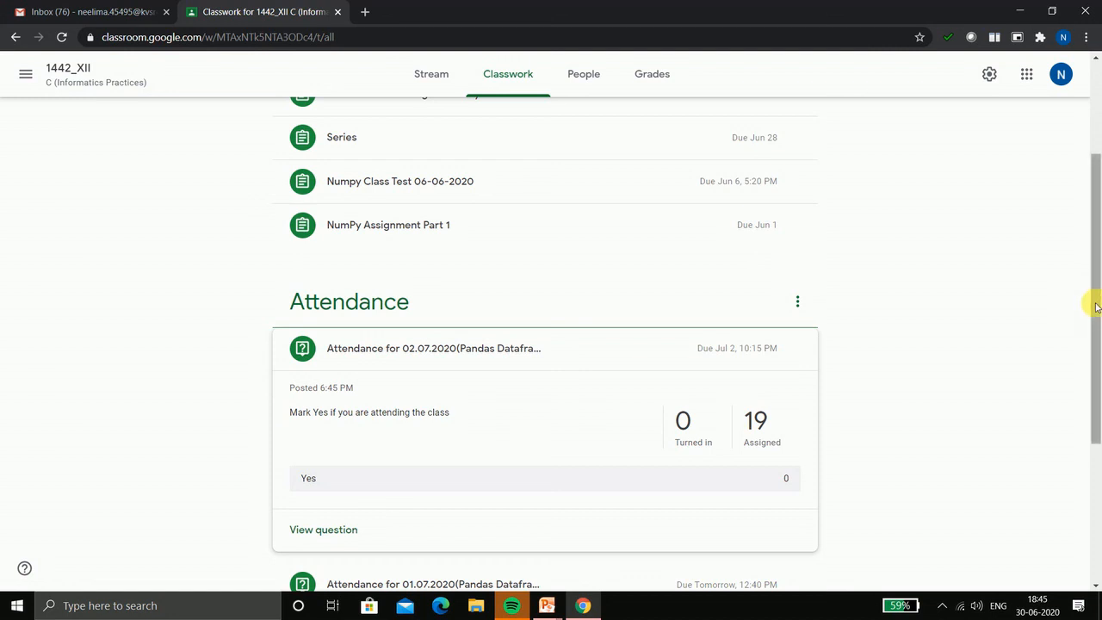
pyautogui.click(517, 352)
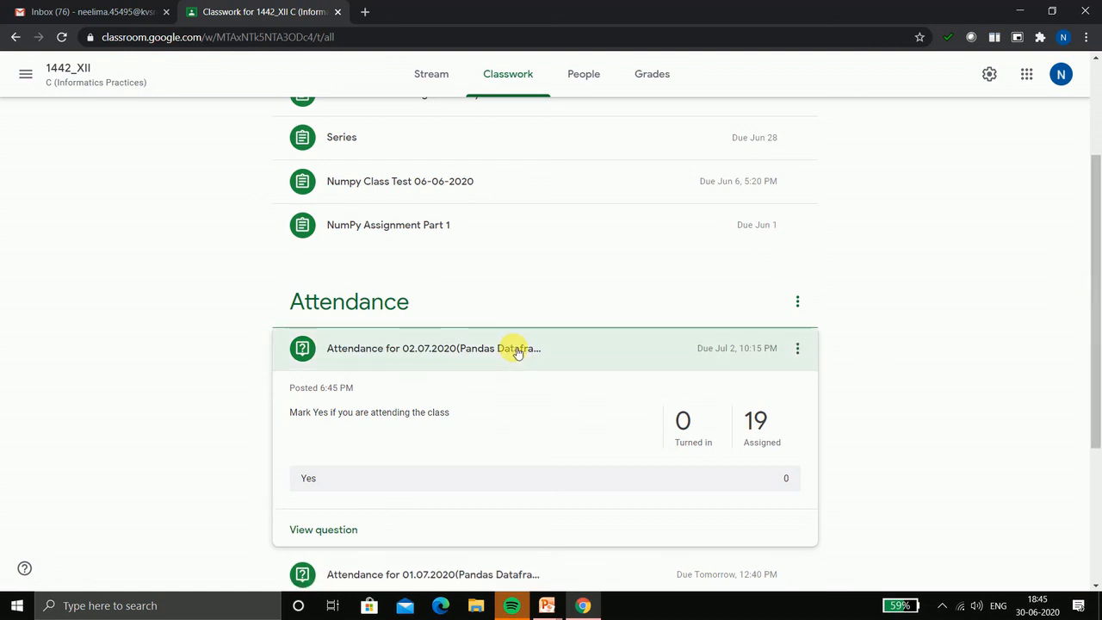
pyautogui.moveTo(1096, 299); pyautogui.dragTo(1098, 172)
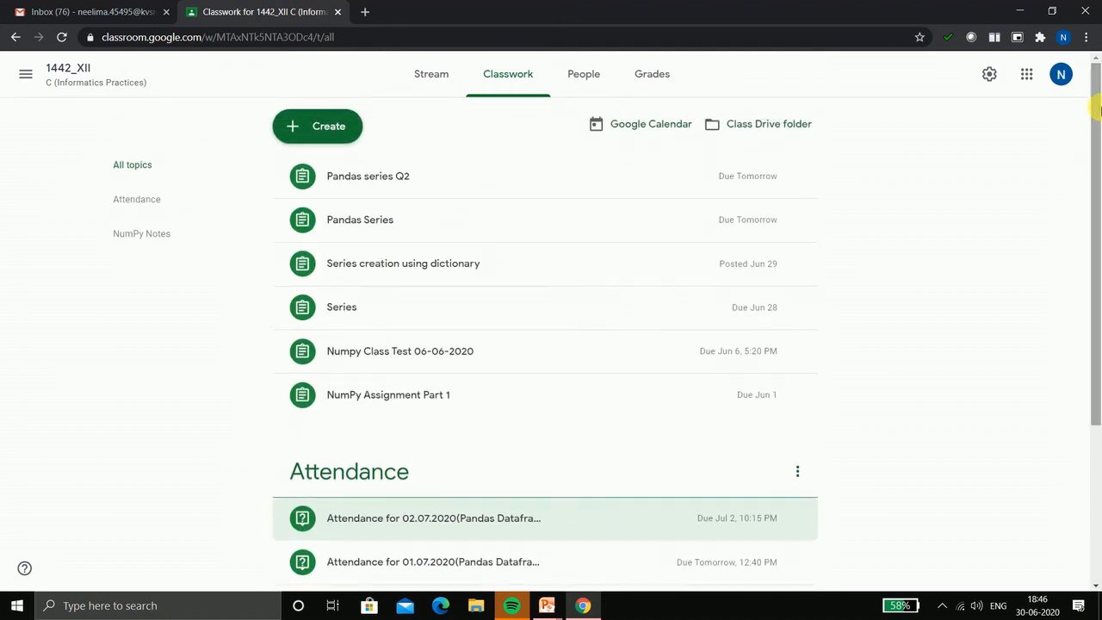